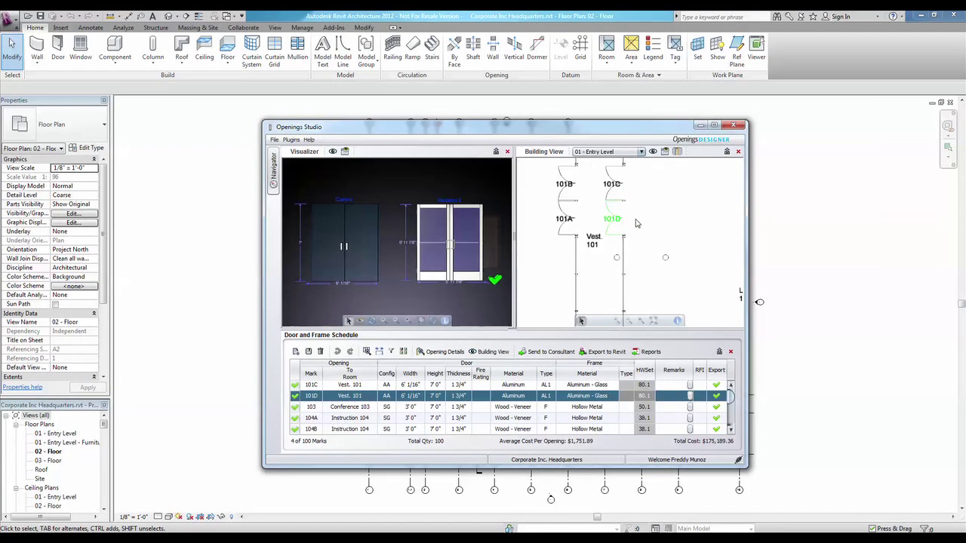
- Select openings 101C and then 104B in the Door and Frame Schedule, and show 104B's opening details
left_click(368, 385)
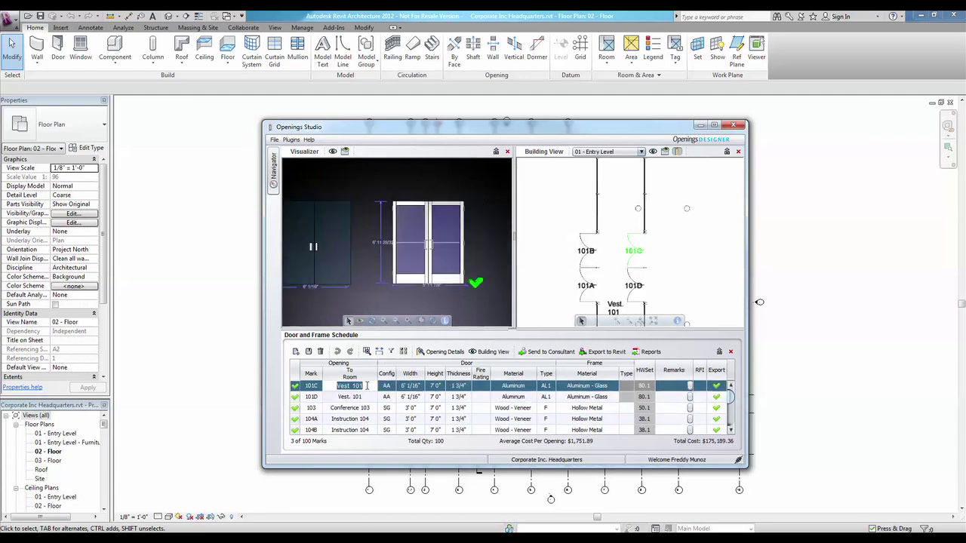
left_click(362, 429)
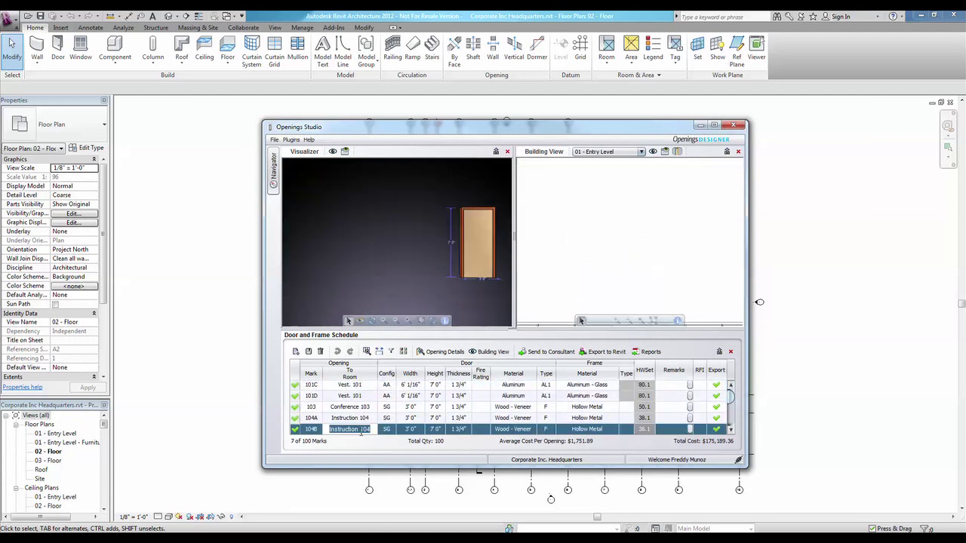
left_click(445, 321)
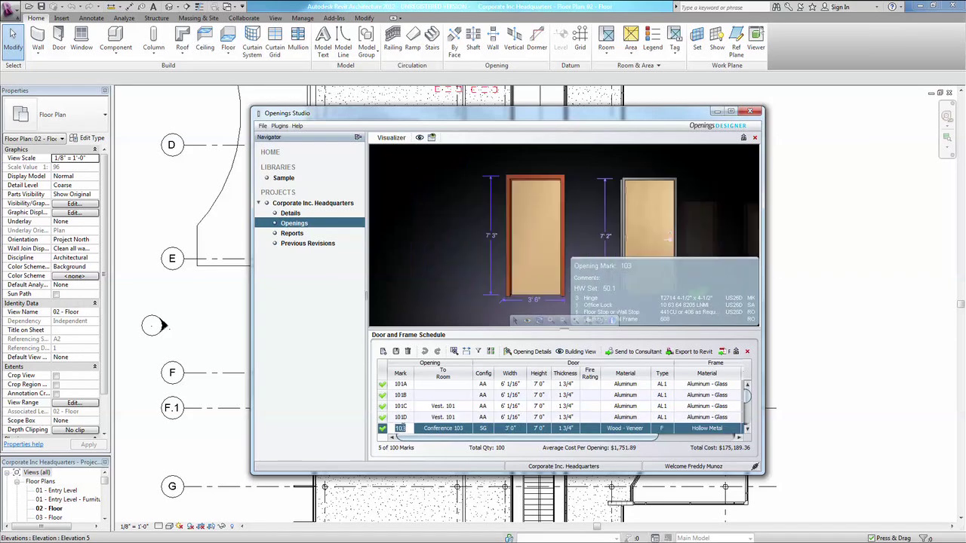
scroll(571, 192, "down", 3)
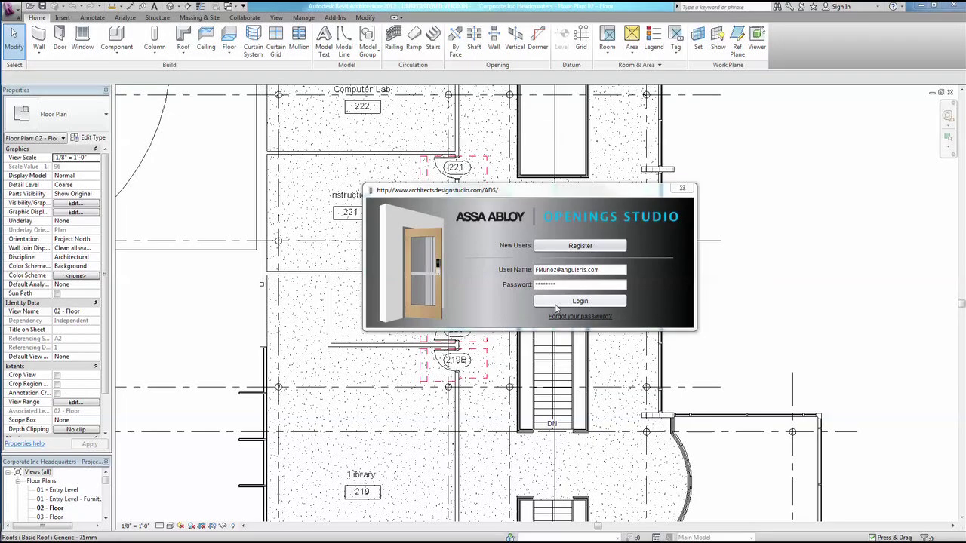
- Log in to Openings Studio, browse the Plugins and Help menus, then bring Revit's floor plan forward
left_click(556, 304)
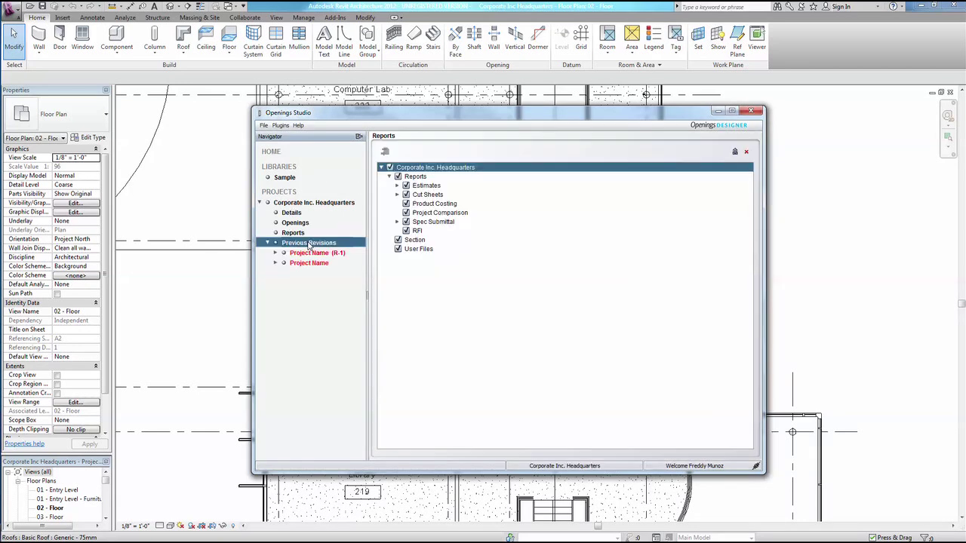
left_click(279, 125)
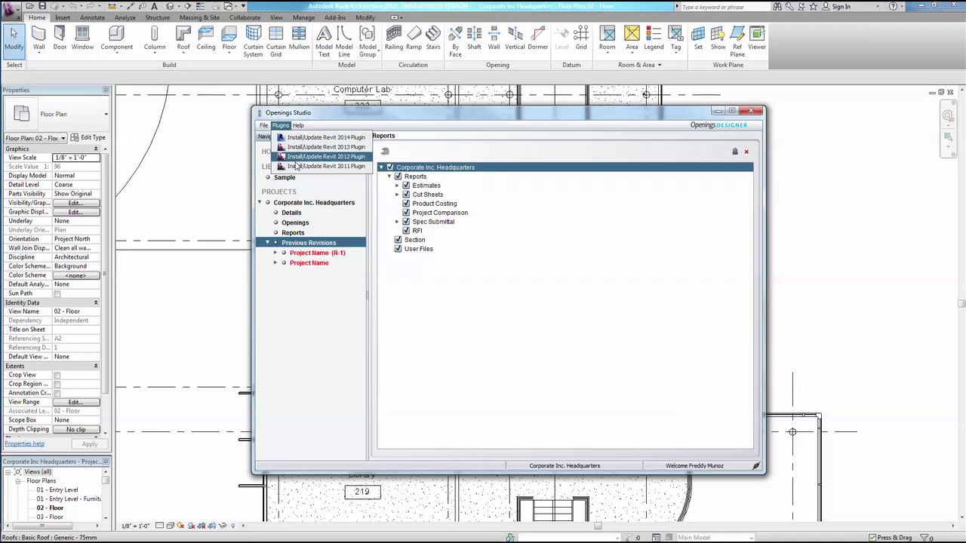
mouse_move(299, 126)
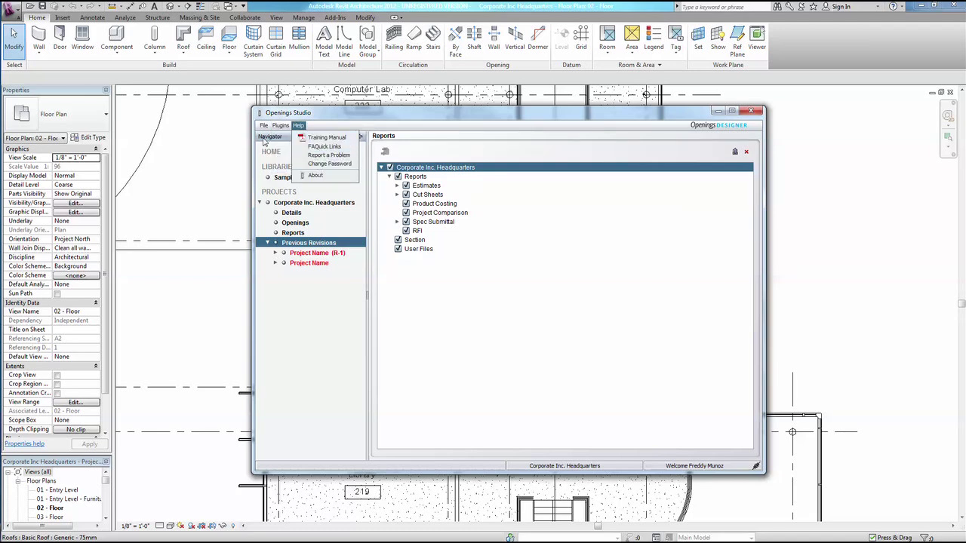
left_click(213, 152)
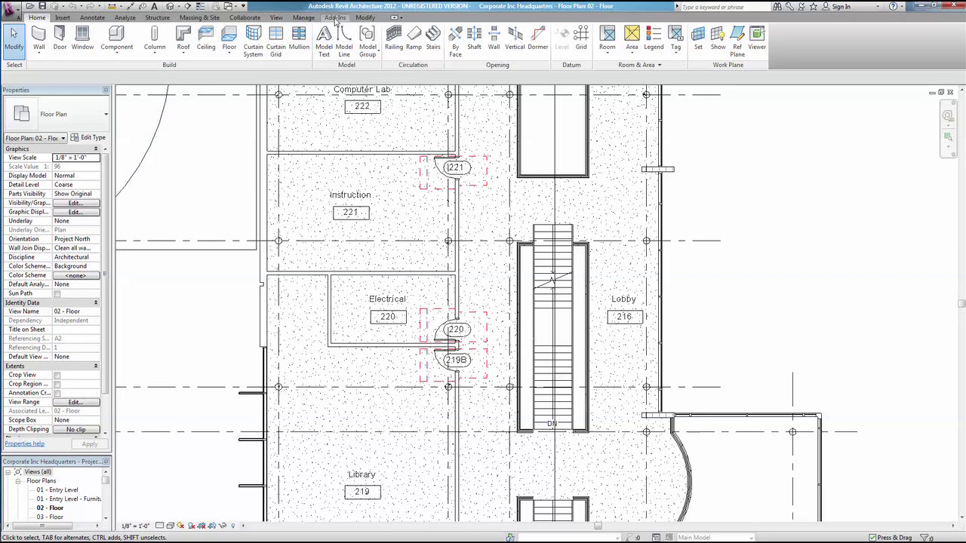
- Open the Openings Studio Library from the Add-Ins tab and load the Sample library
left_click(335, 17)
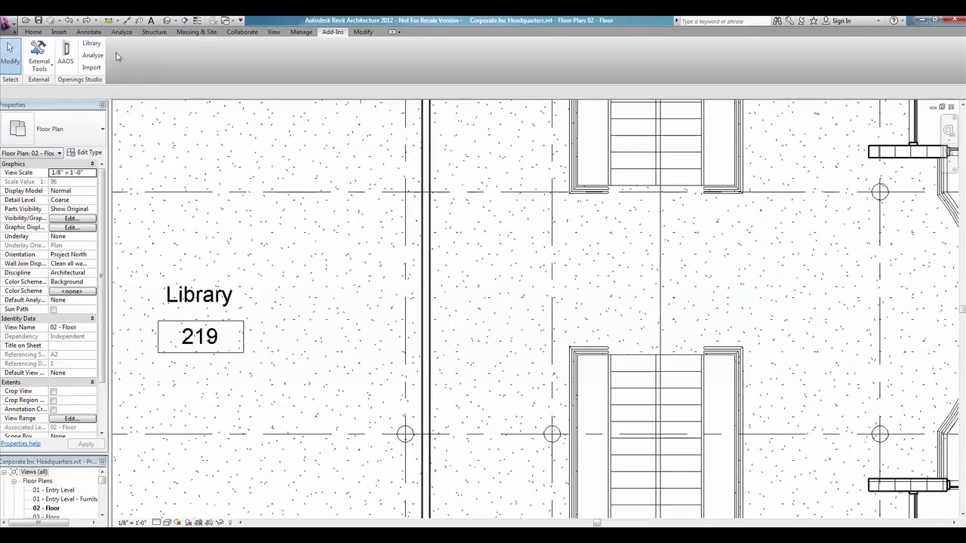
left_click(92, 45)
left_click(94, 114)
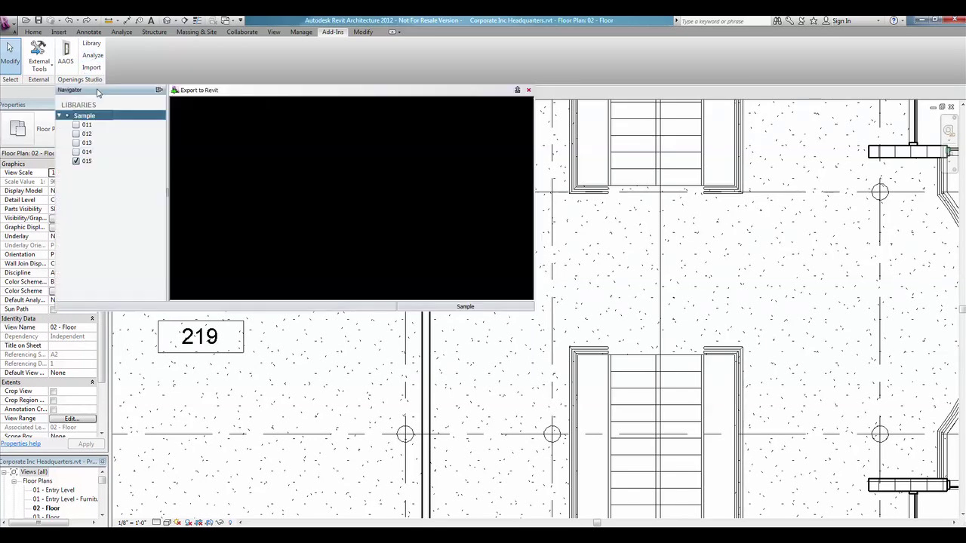
- Preview the Sample library openings and export 015 to Revit with ADA clearance lines
left_click(89, 134)
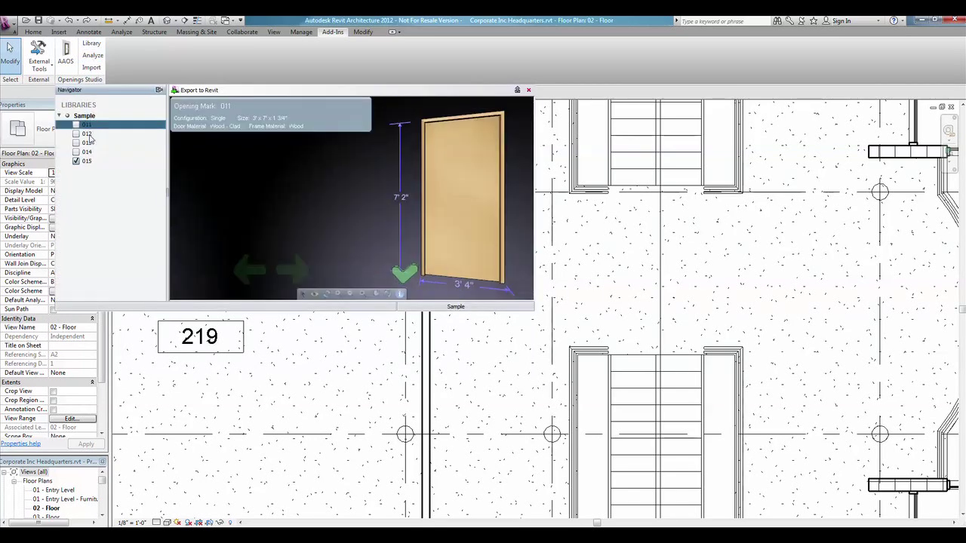
left_click(88, 143)
left_click(88, 151)
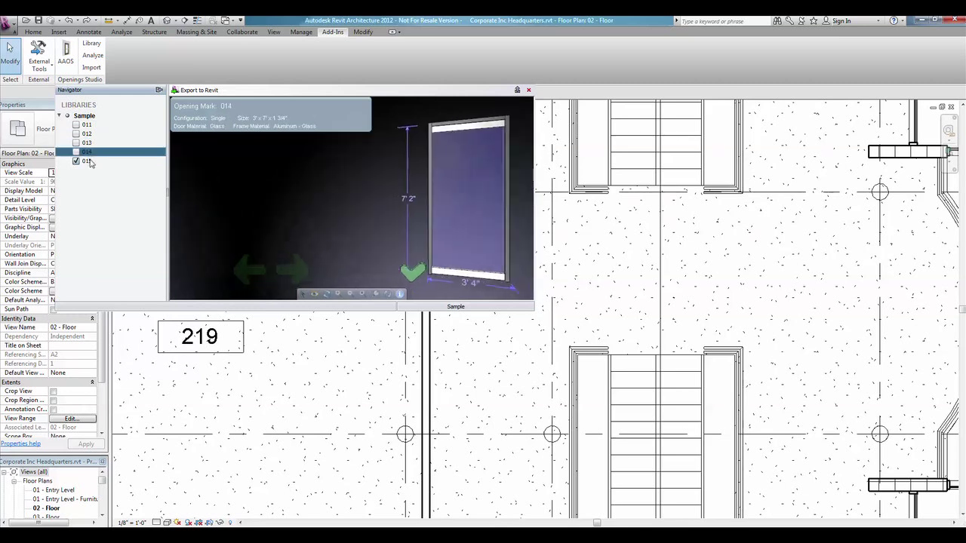
left_click(88, 160)
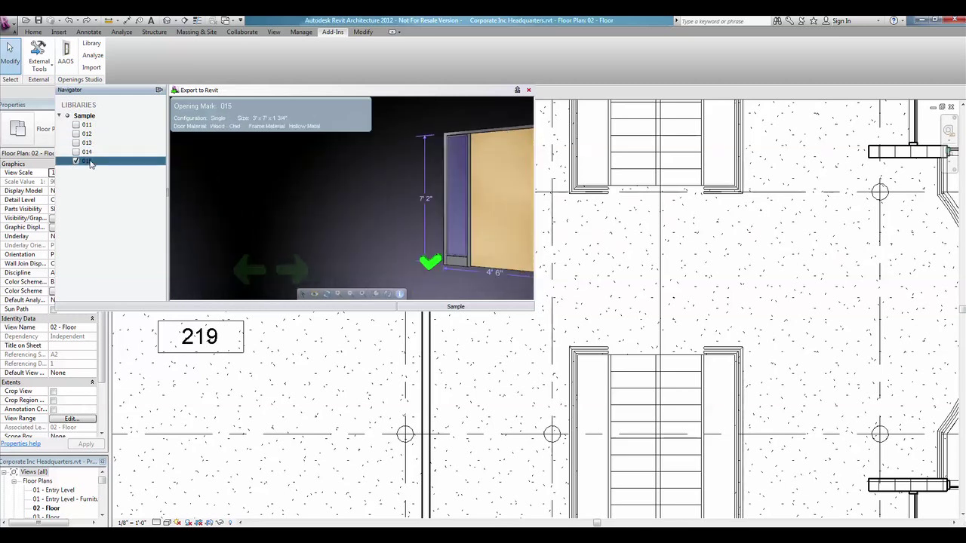
left_click(194, 90)
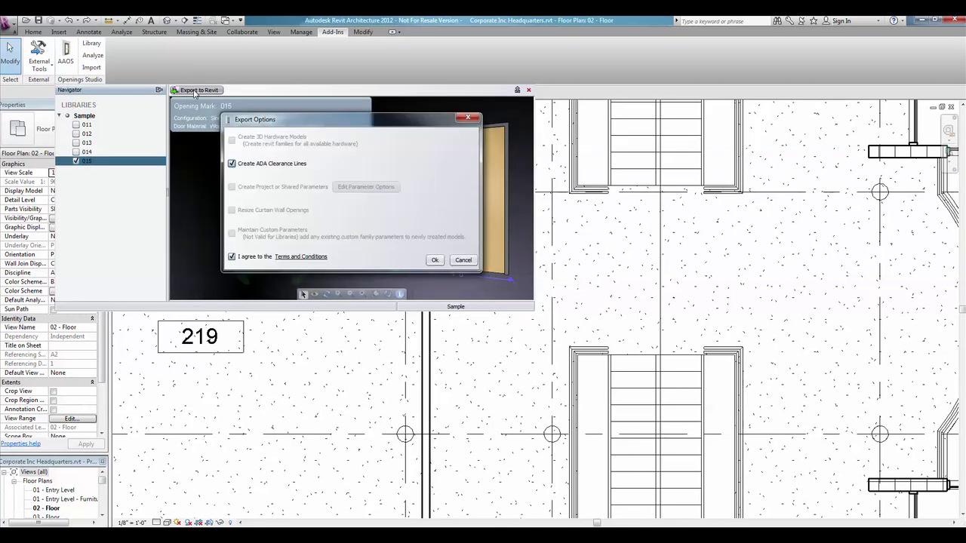
left_click(434, 259)
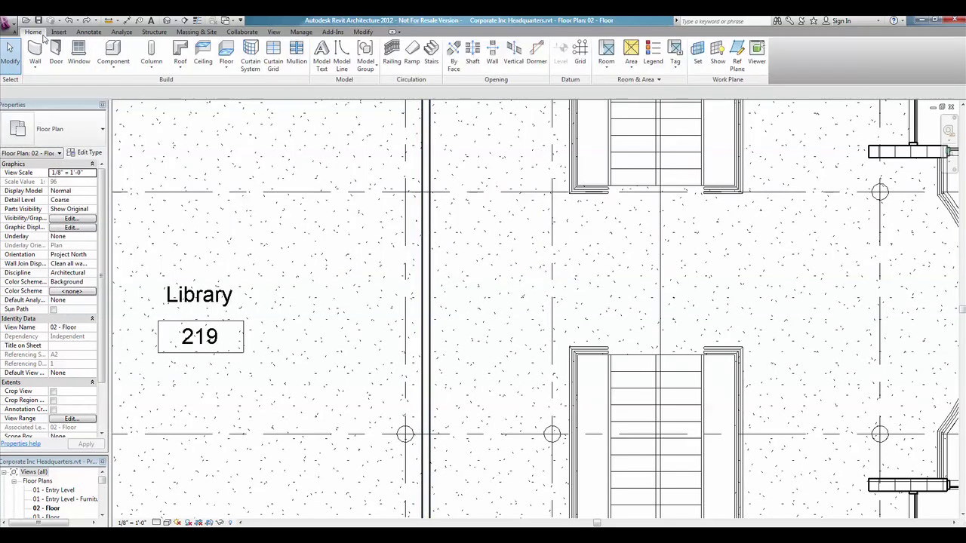
- Start placing a door using the Sgl-F-DDRU-Cap-Left Sidelite-LHR : 015 type
left_click(55, 50)
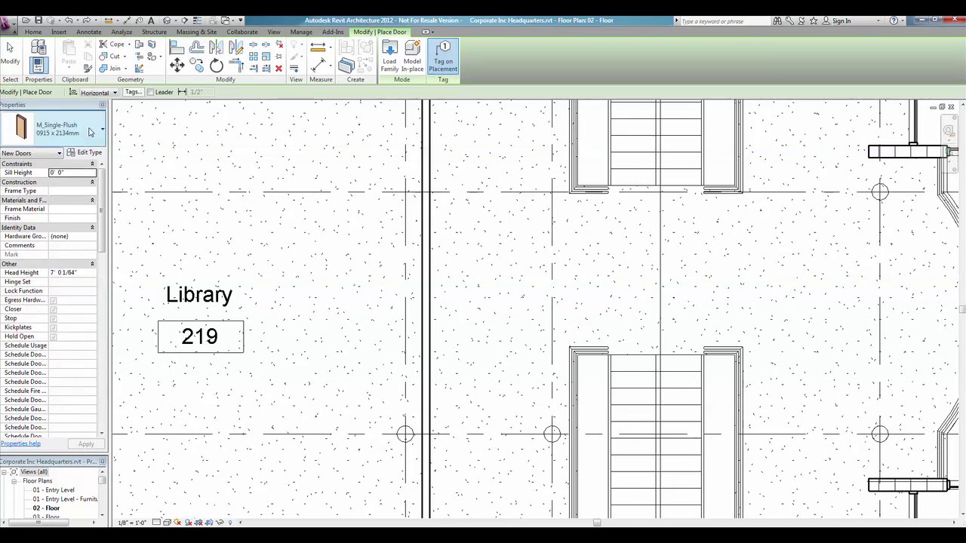
left_click(89, 132)
scroll(97, 230, "down", 10)
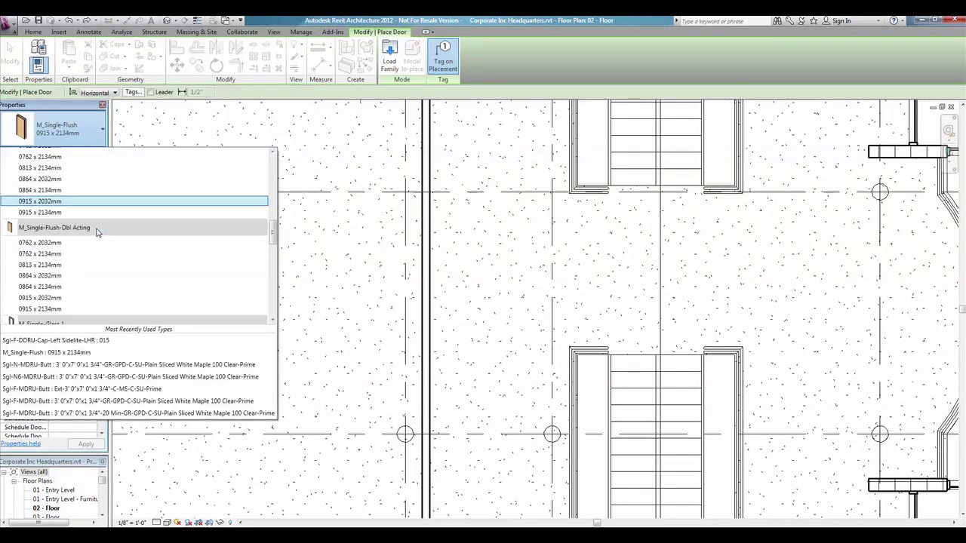
scroll(97, 248, "down", 3)
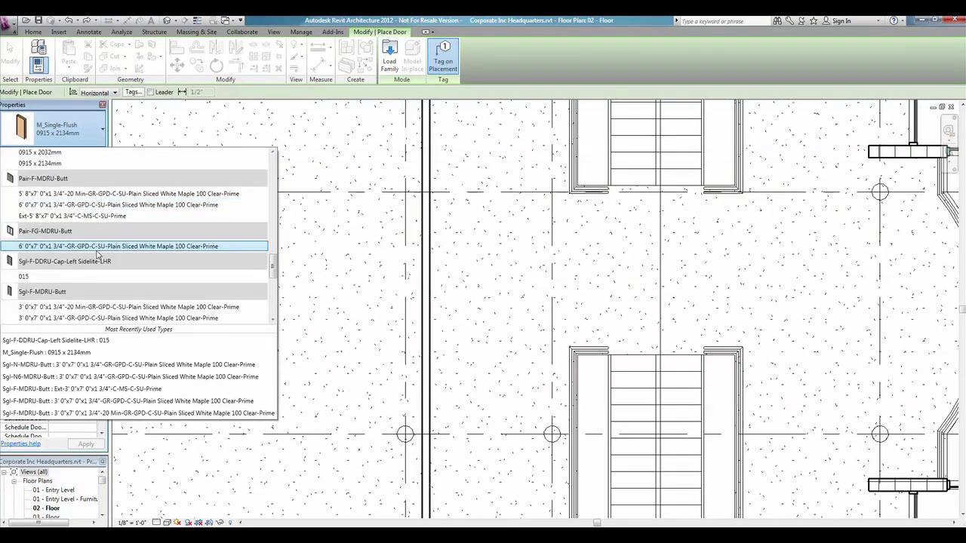
left_click(92, 276)
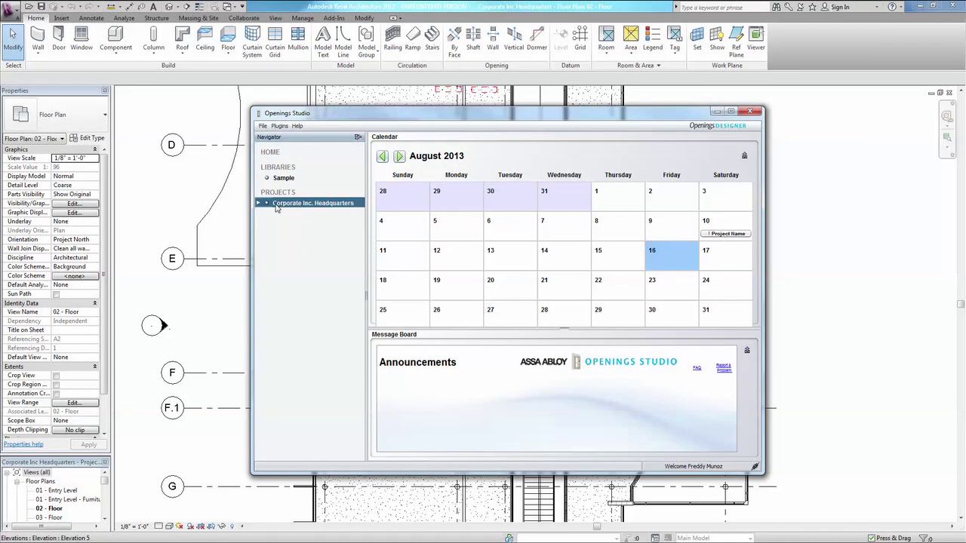
- Expand Corporate Inc. Headquarters, view its details form, then open its openings schedule
left_click(258, 204)
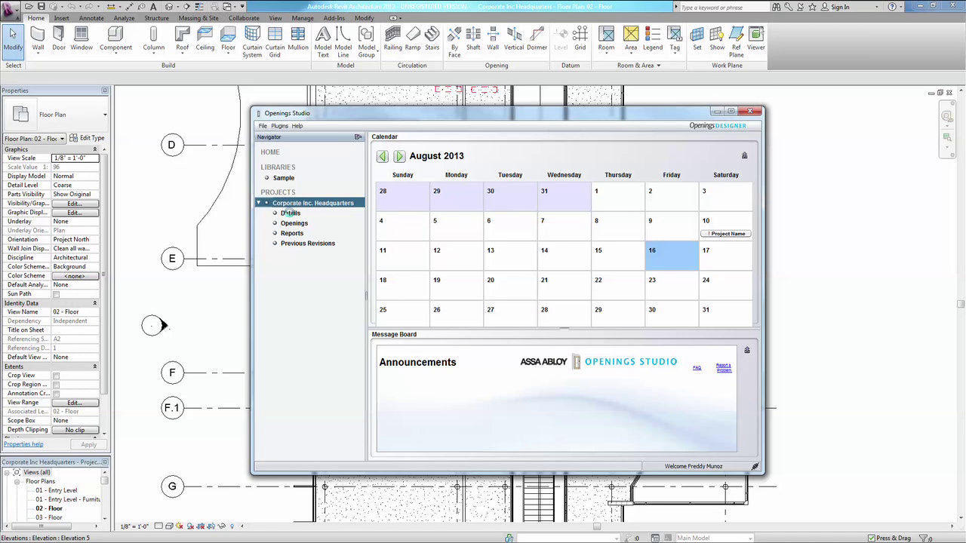
left_click(289, 213)
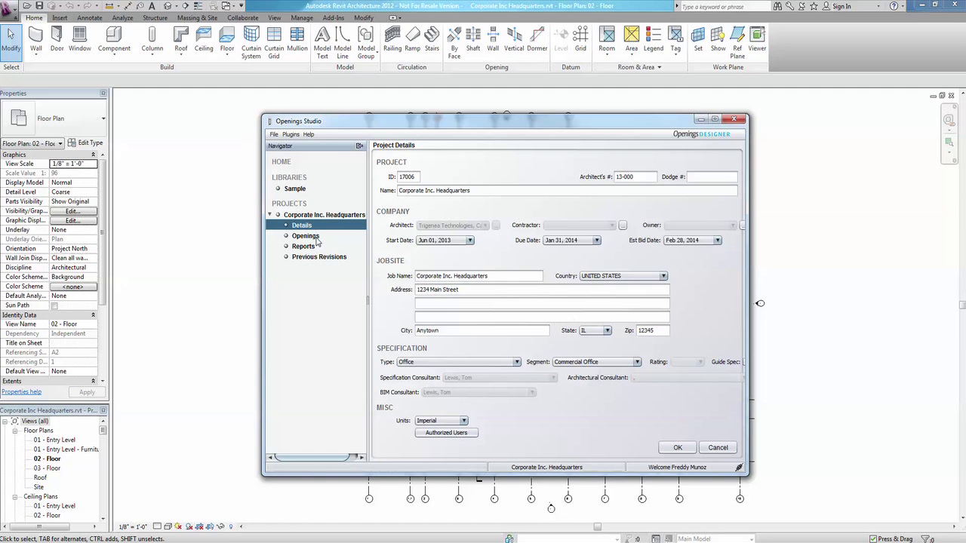
left_click(168, 190)
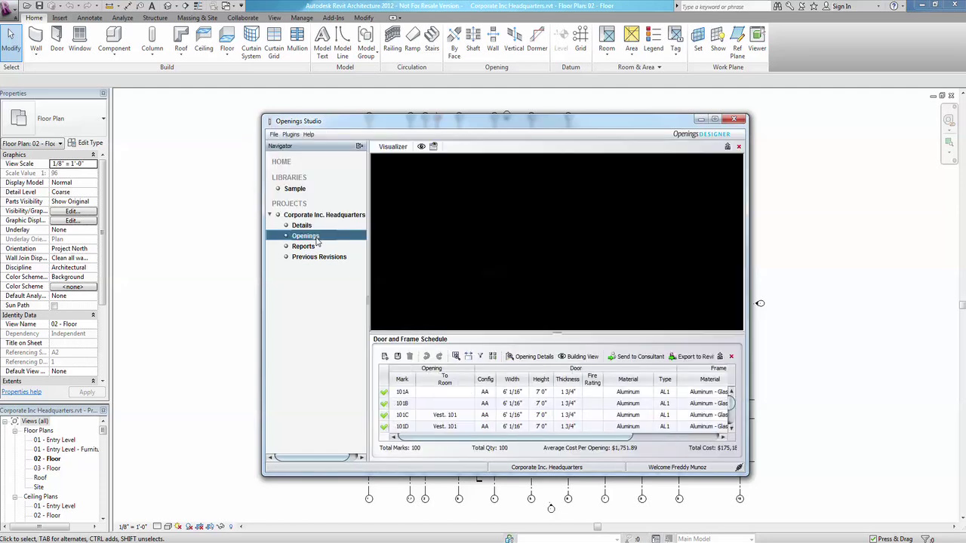
- Collapse the Navigator and select openings 101A through 101C in the schedule
left_click(359, 147)
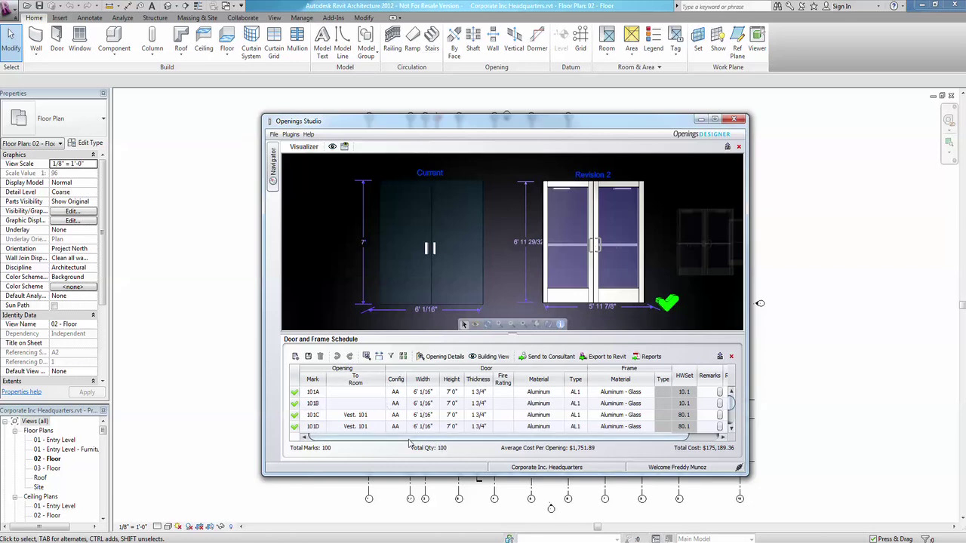
left_click(323, 393)
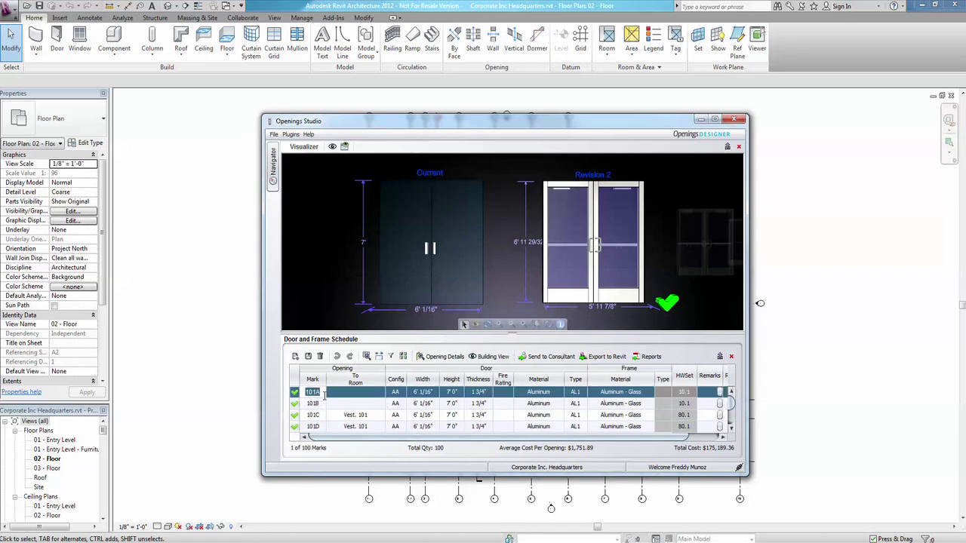
left_click_drag(324, 395, 332, 422)
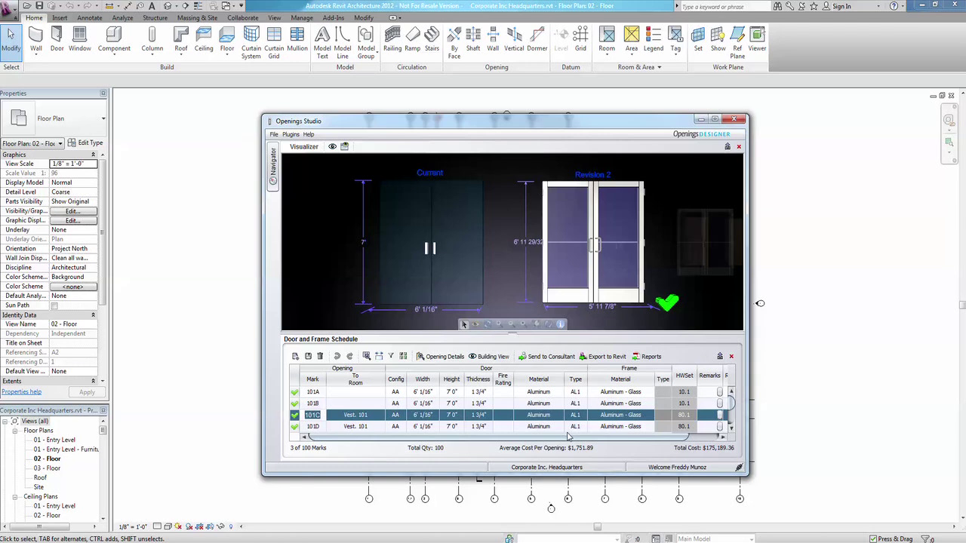
- Preview opening 103's current and Revision 2 doors in the Visualizer's front view
left_click_drag(568, 436, 601, 436)
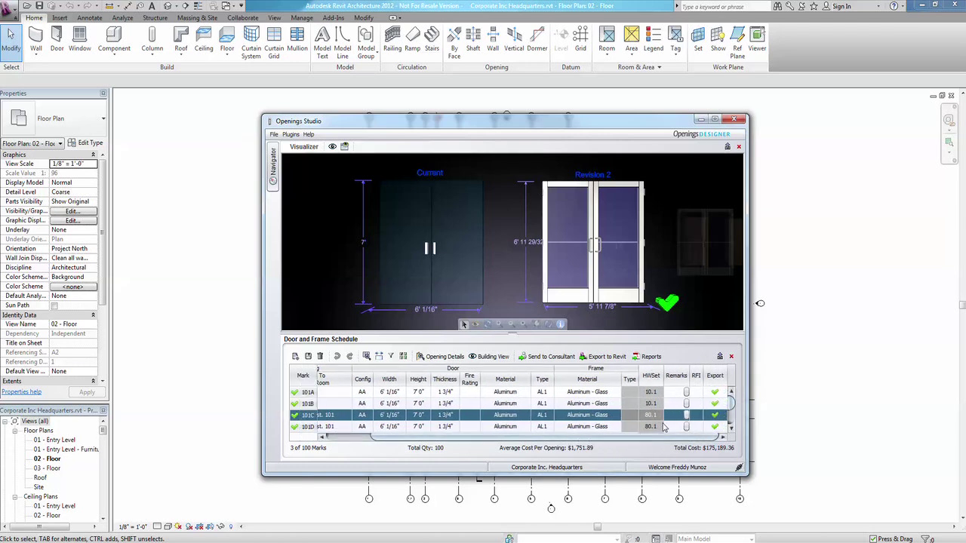
left_click_drag(663, 438, 544, 444)
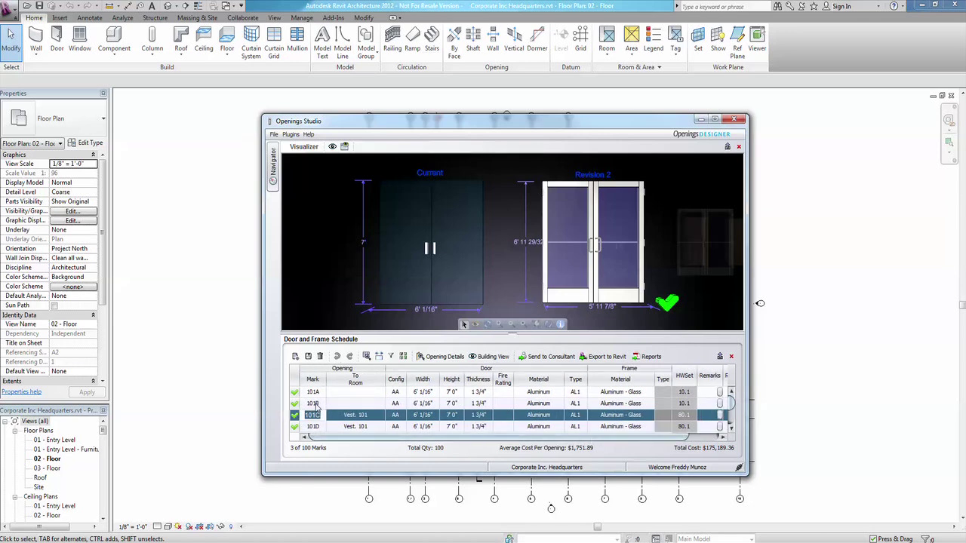
scroll(316, 407, "down", 1)
left_click(315, 406)
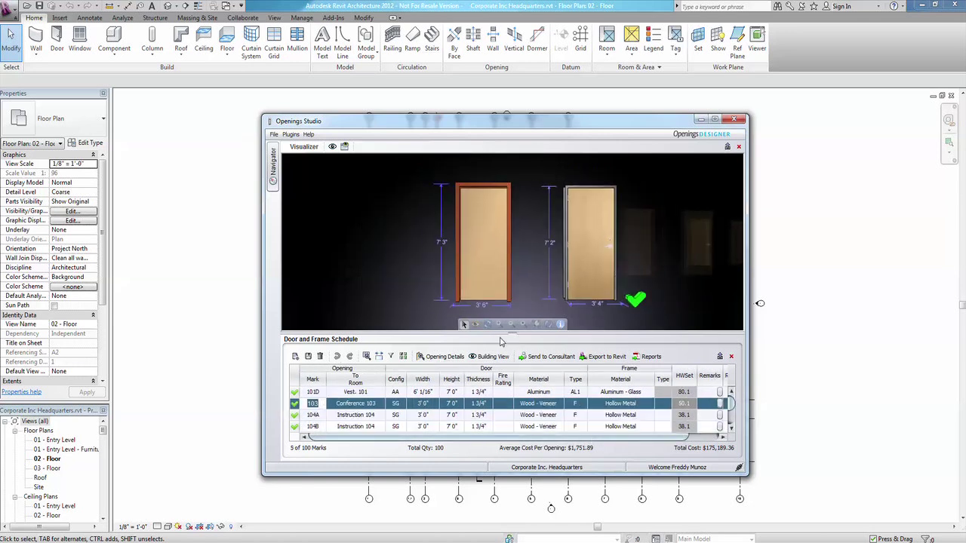
left_click(549, 325)
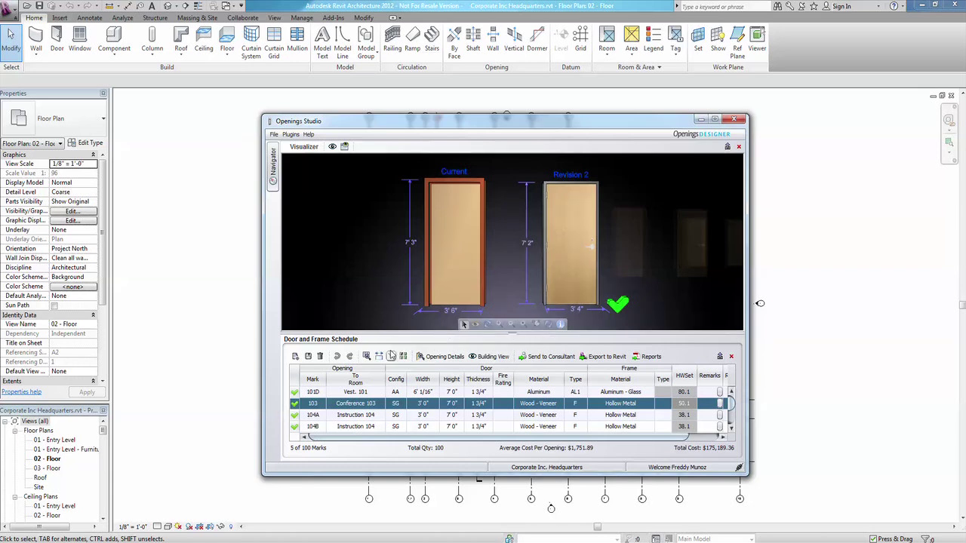
- Add a Building View of 01 - Entry Level, select door 101D, then schedule row 104B
left_click(332, 148)
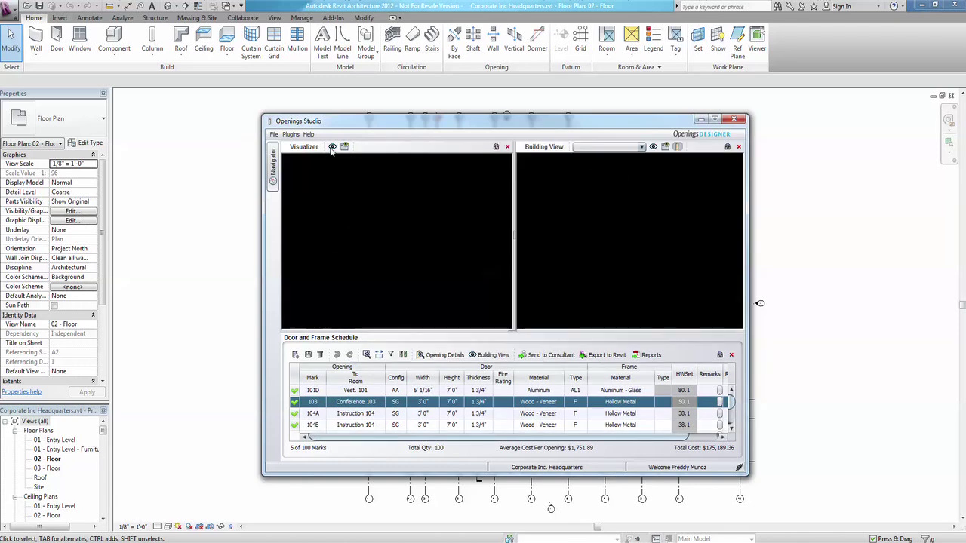
left_click(641, 148)
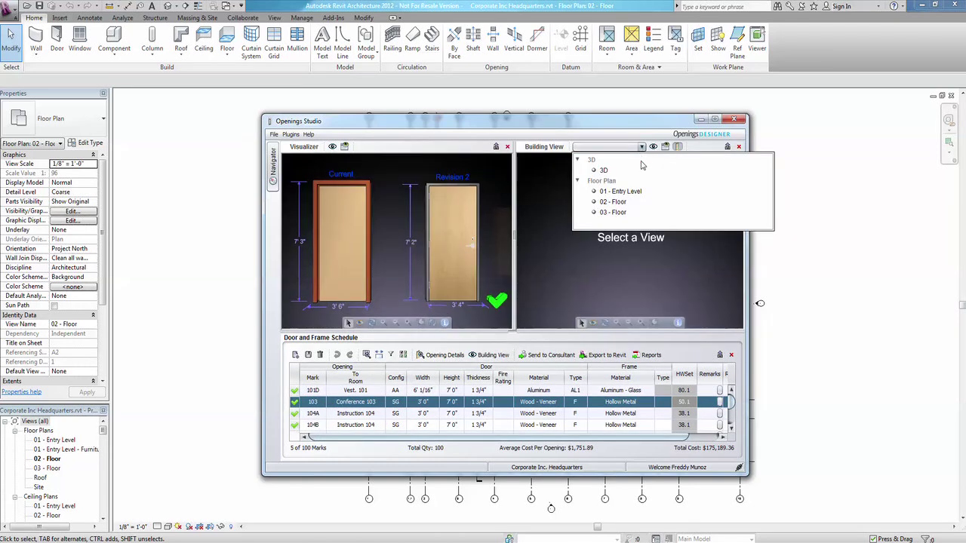
left_click(638, 191)
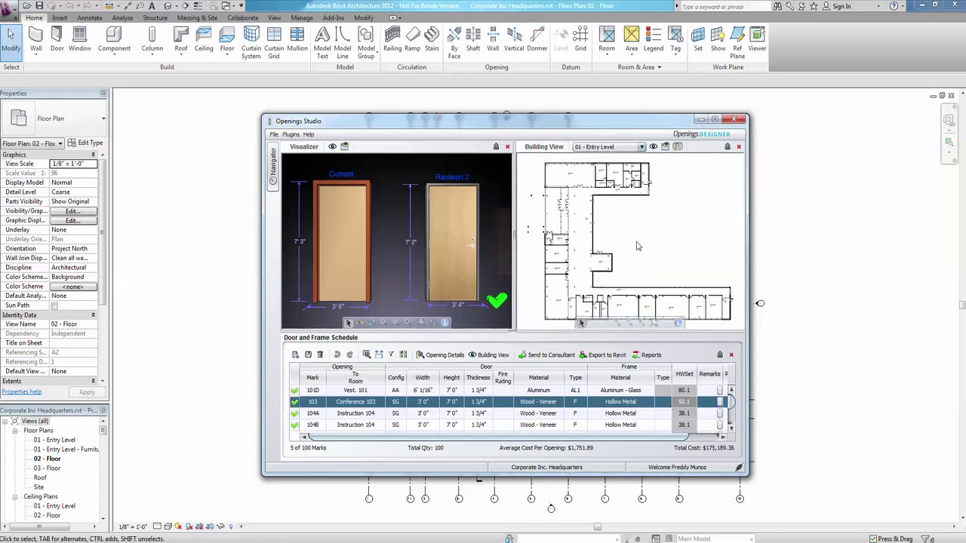
scroll(537, 196, "up", 5)
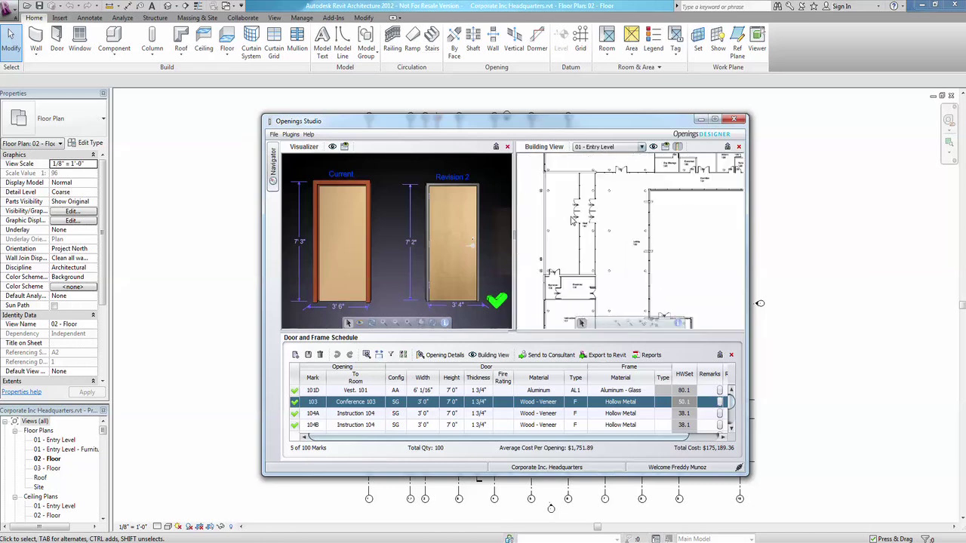
left_click(593, 225)
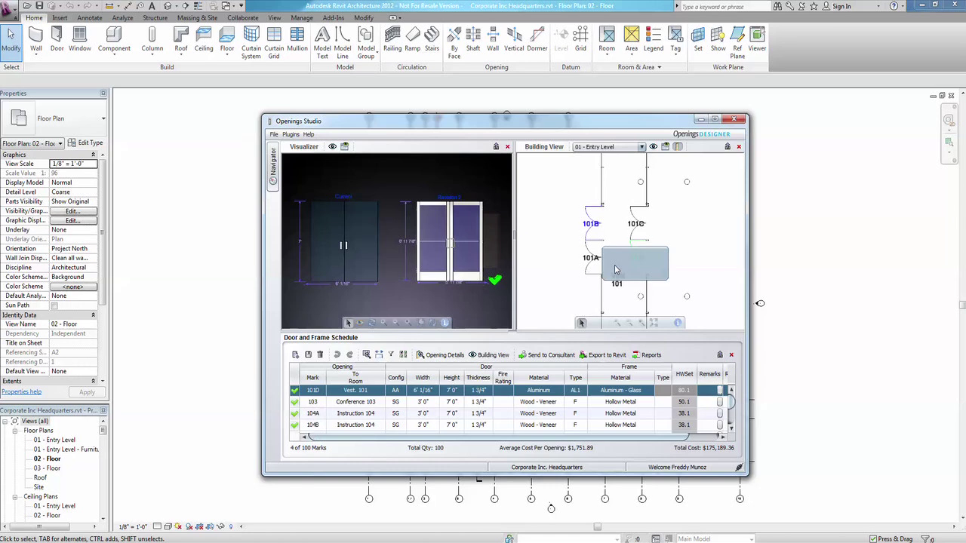
left_click(320, 425)
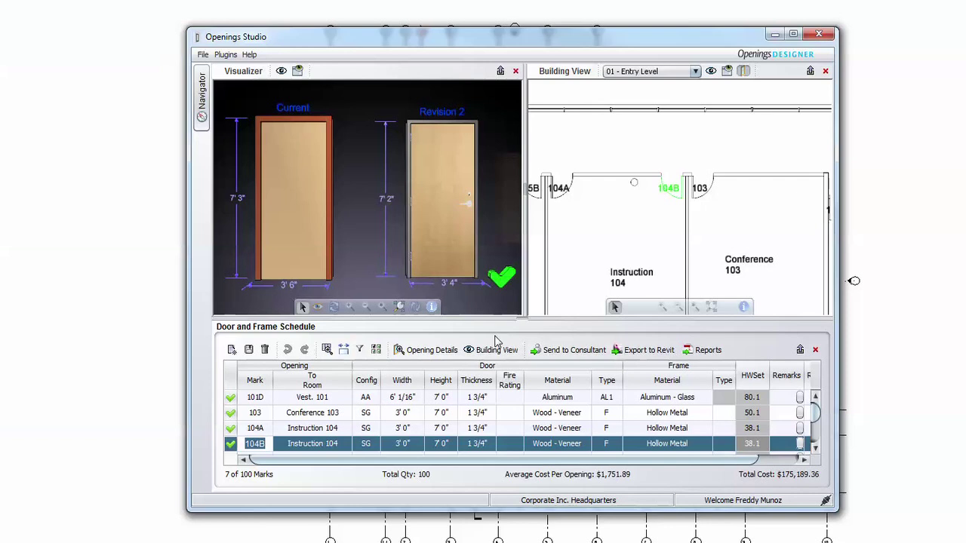
- Open 104B's details, confirm Hollow Metal frame material, and view Hardware Set 38.1
left_click(424, 351)
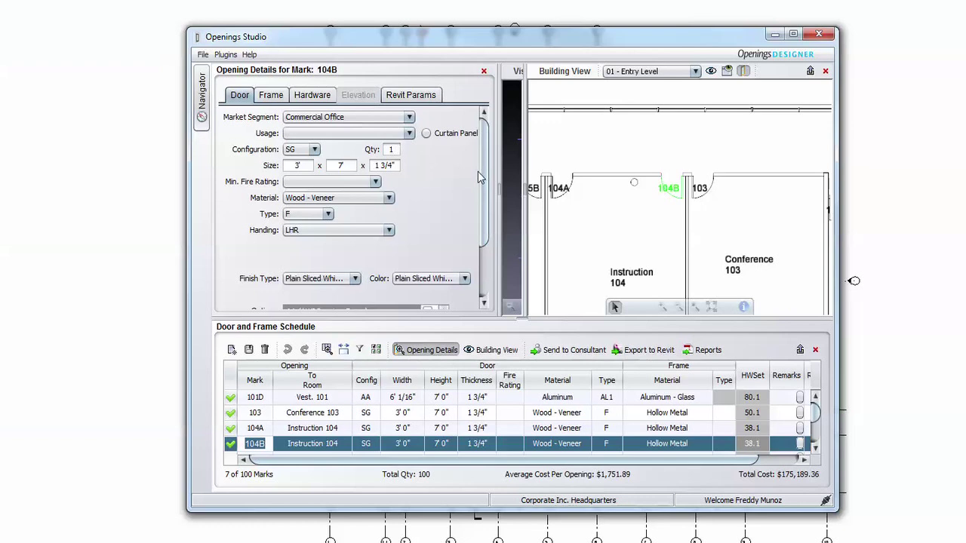
mouse_move(480, 174)
left_mouse_down()
mouse_move(486, 236)
mouse_move(485, 166)
left_mouse_up()
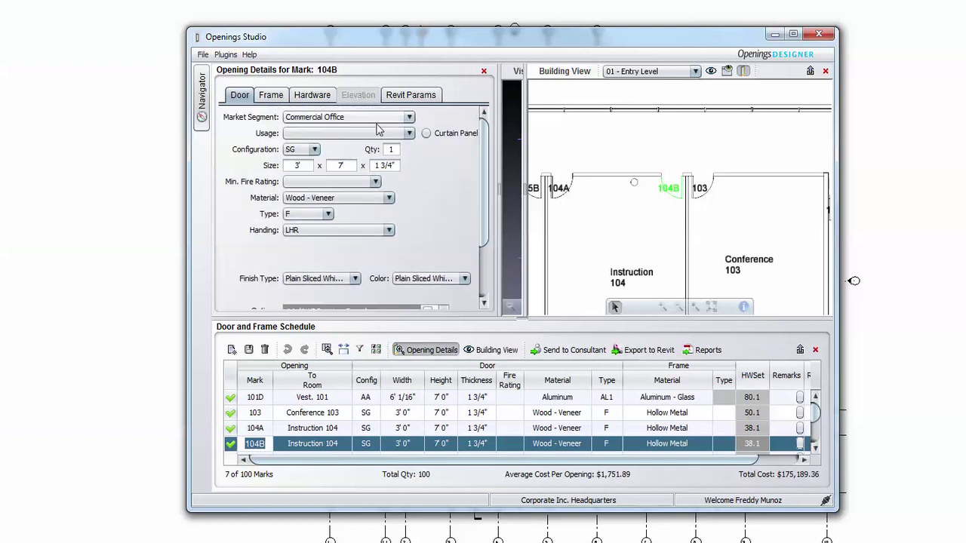
left_click(272, 94)
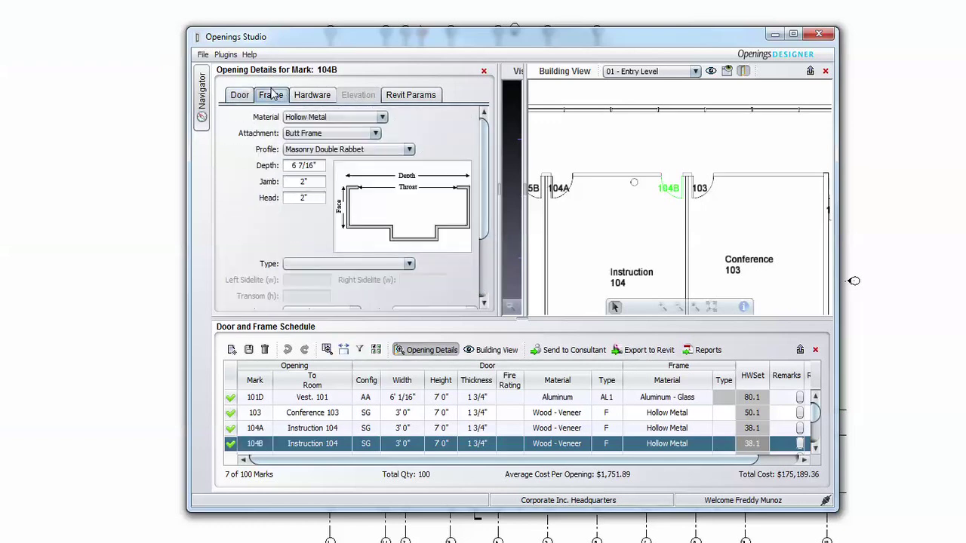
left_click(382, 120)
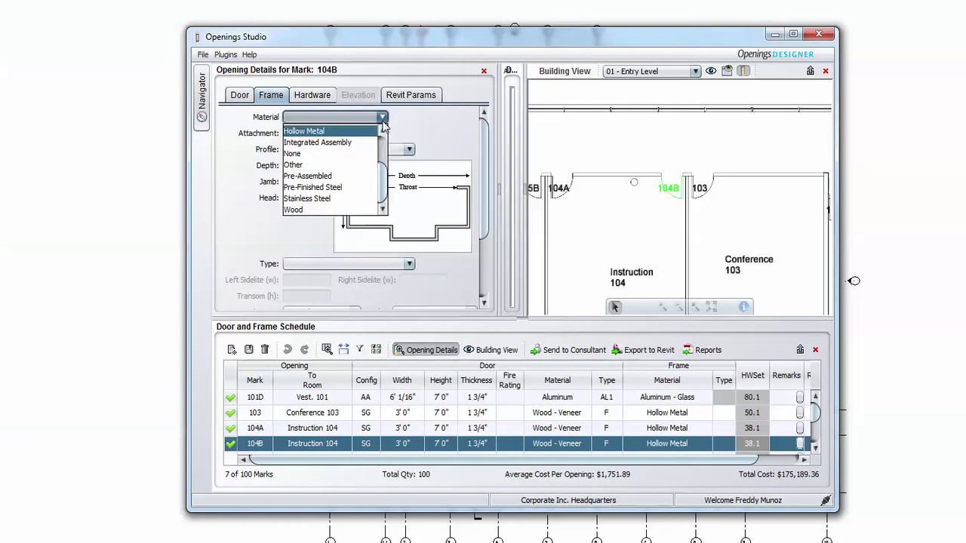
left_click(383, 123)
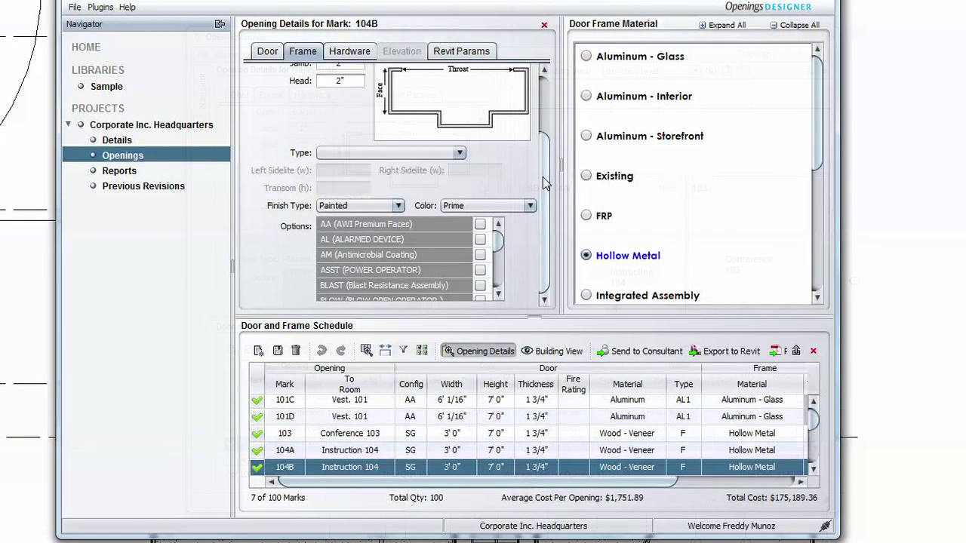
scroll(546, 184, "up", 3)
left_click(349, 52)
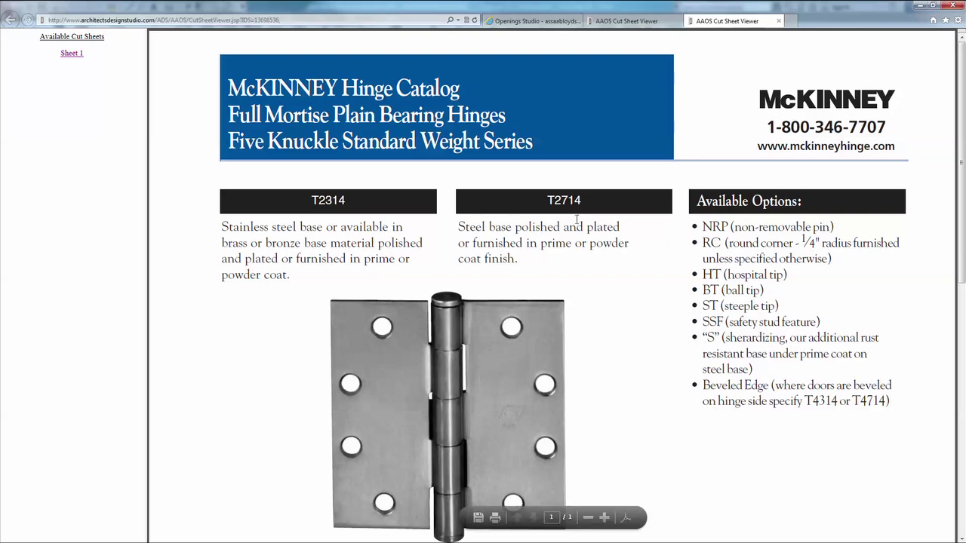
- Scroll down through the McKinney hinge catalog sheet in the AAOS Cut Sheet Viewer
scroll(578, 219, "down", 3)
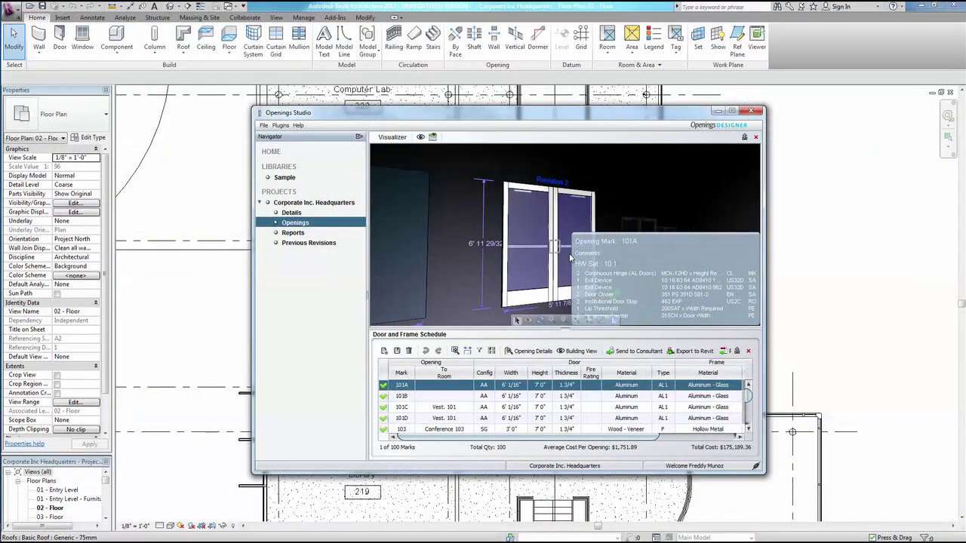
- Inspect 101A's door hardware, then open and acknowledge 104B's RFI about the door swing
left_click(571, 258)
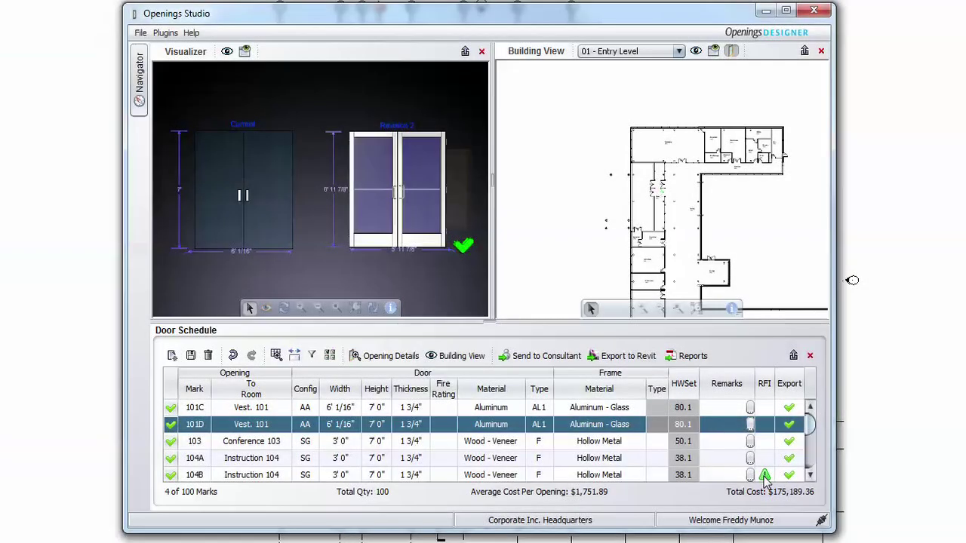
left_click(764, 475)
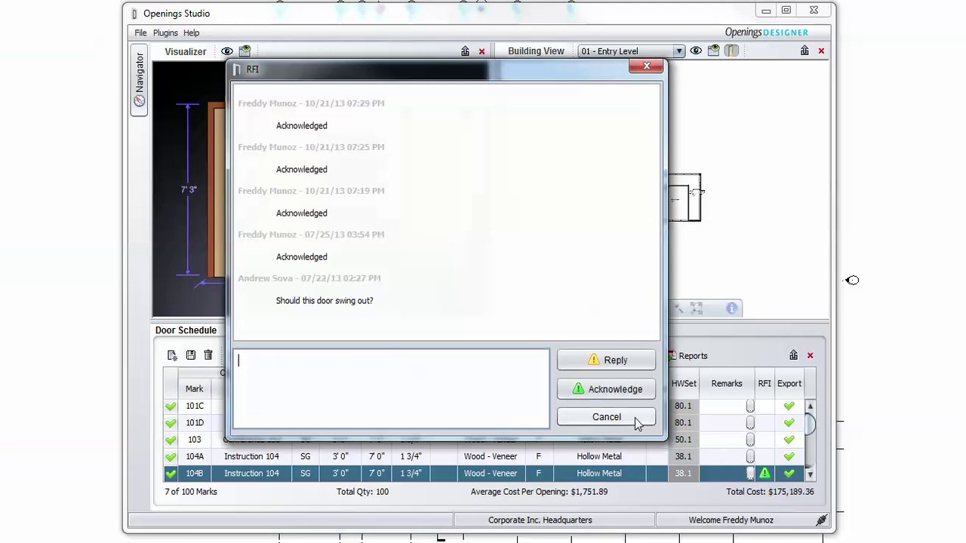
left_click(608, 388)
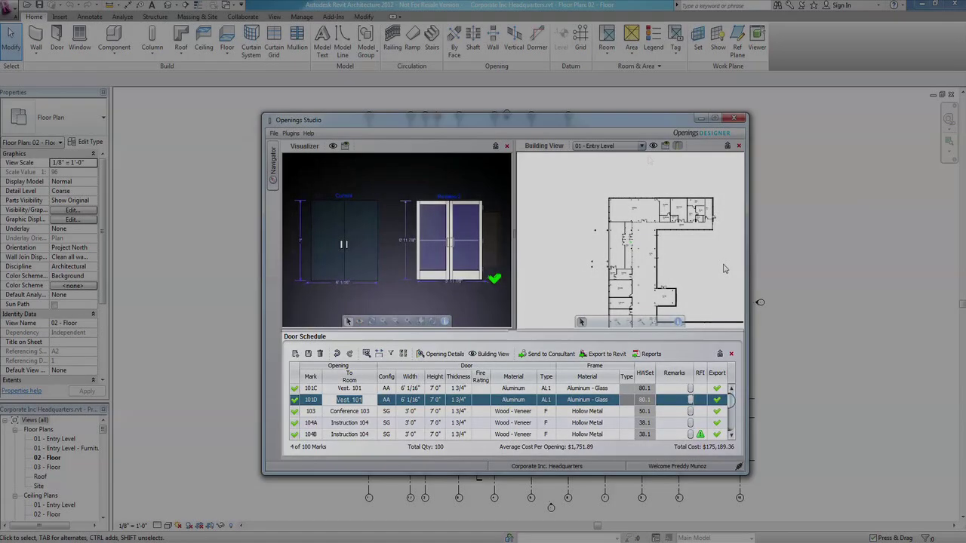
- Show the 01 - Entry Level plan in the Building View and start exporting openings to Revit
left_click(641, 146)
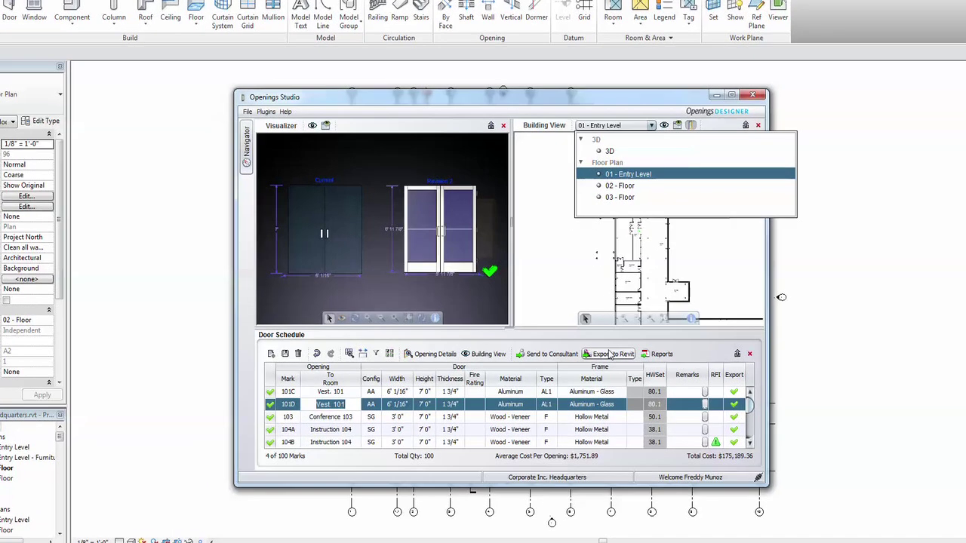
left_click(620, 190)
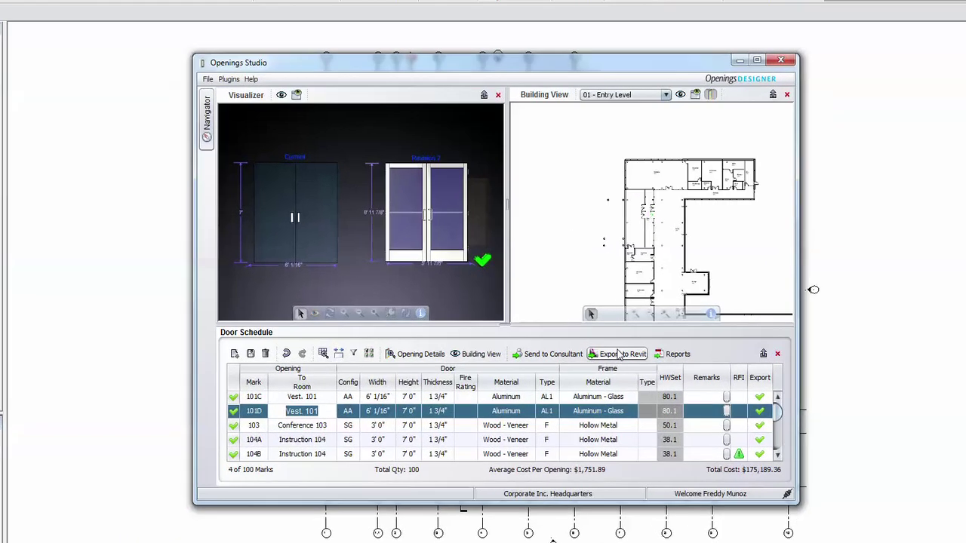
left_click(628, 354)
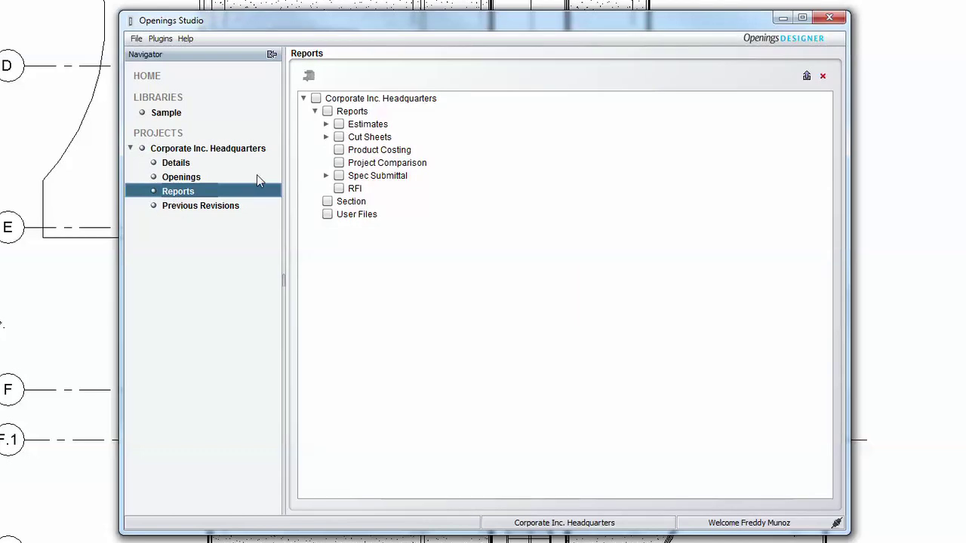
- Tick the whole project's reports, expand and collapse Estimates and Cut Sheets, then clear the project
left_click(316, 99)
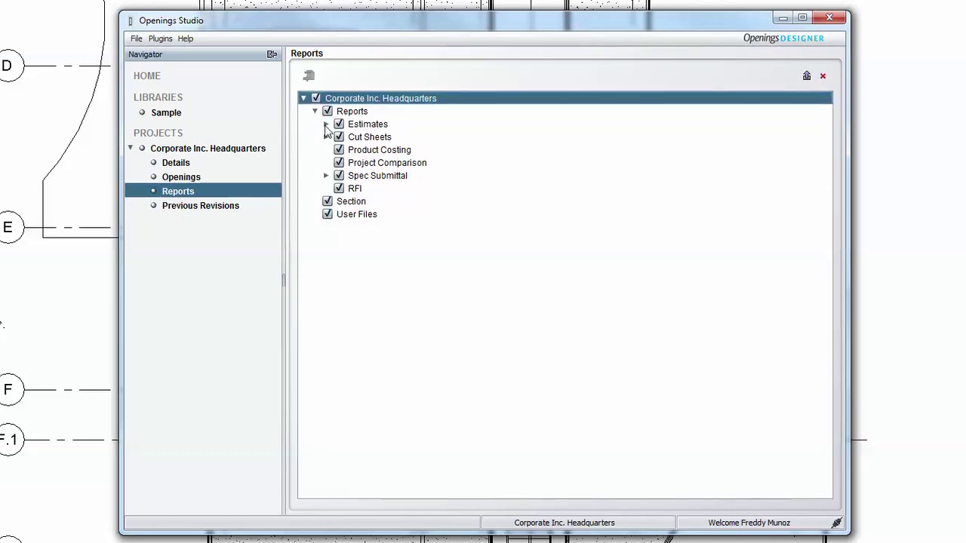
left_click(326, 126)
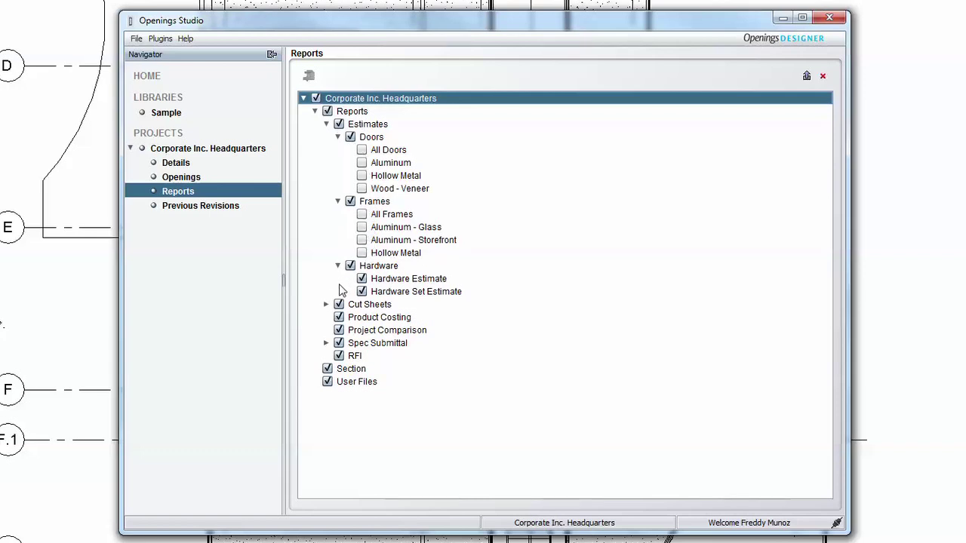
left_click(326, 304)
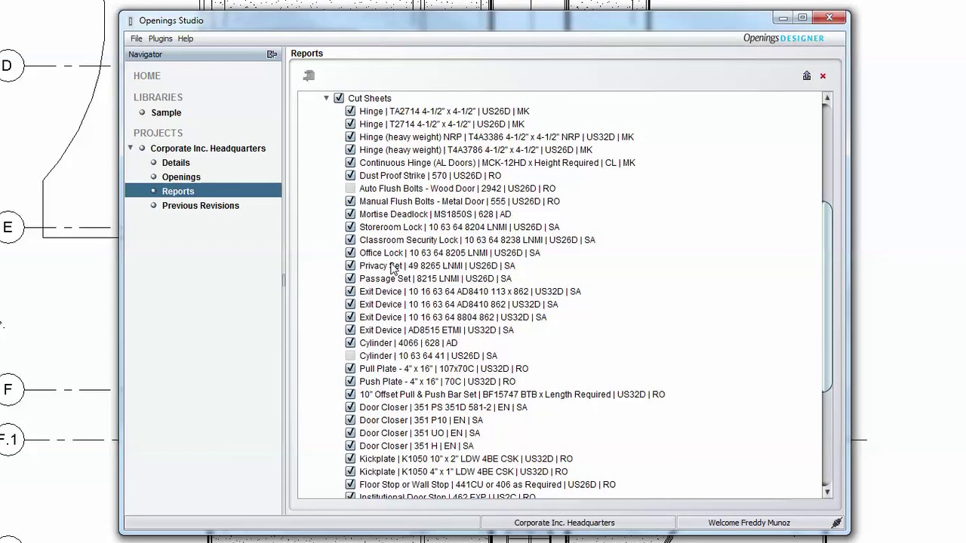
left_click(326, 99)
left_click(326, 124)
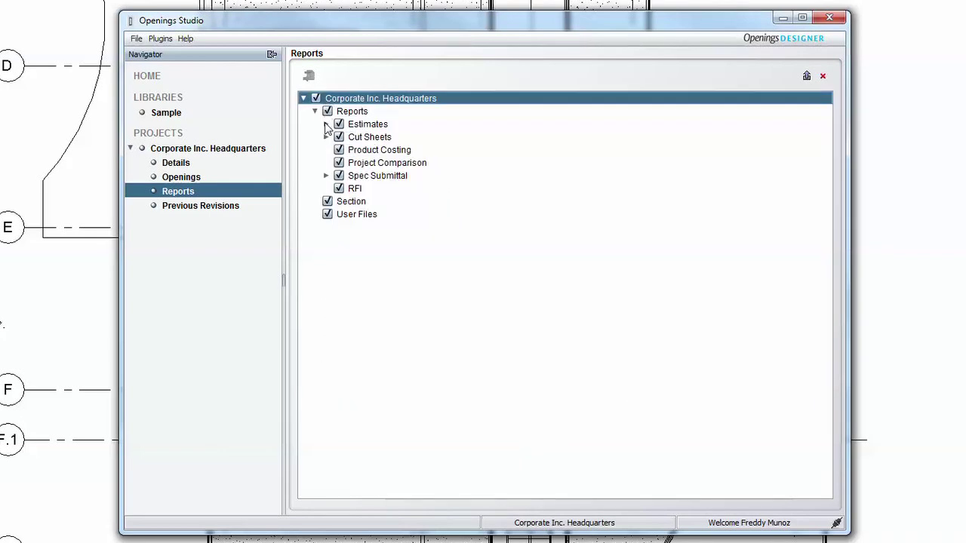
left_click(316, 100)
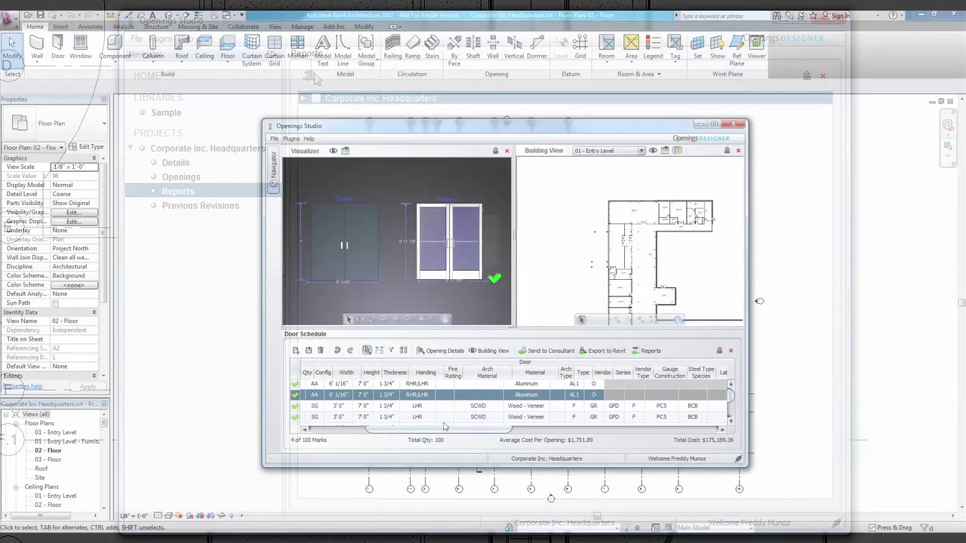
left_click_drag(407, 432, 671, 432)
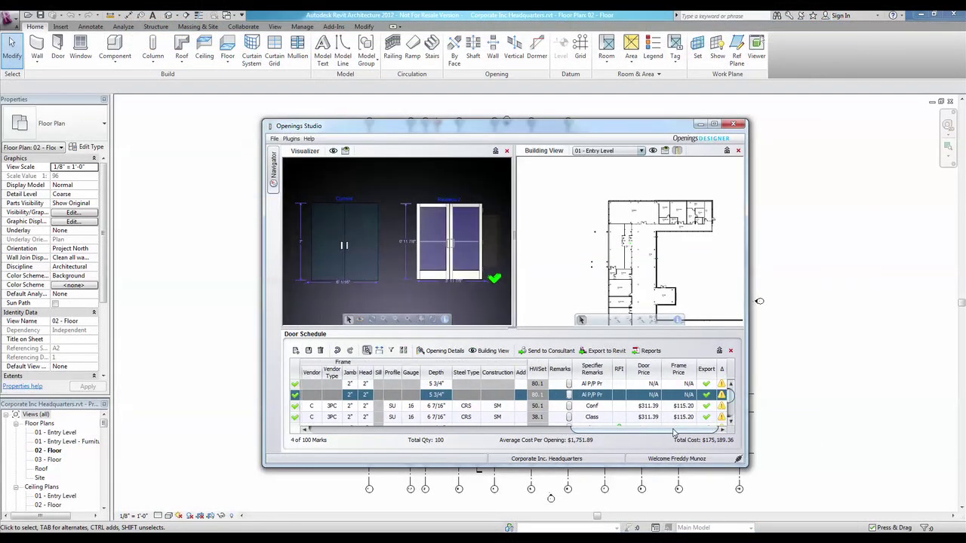
- View opening 101C's change log, then expand Previous Revisions to list the two earlier revisions
left_click(721, 384)
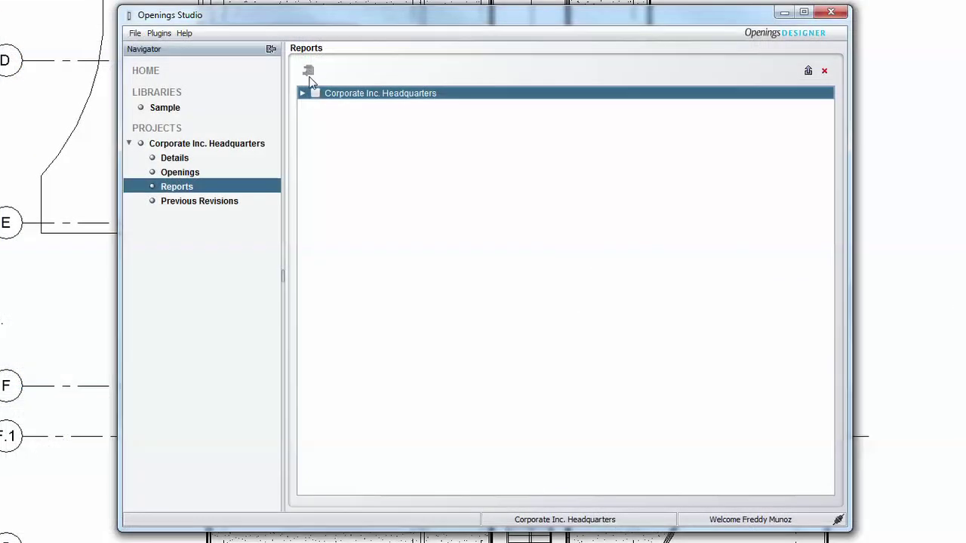
left_click(223, 202)
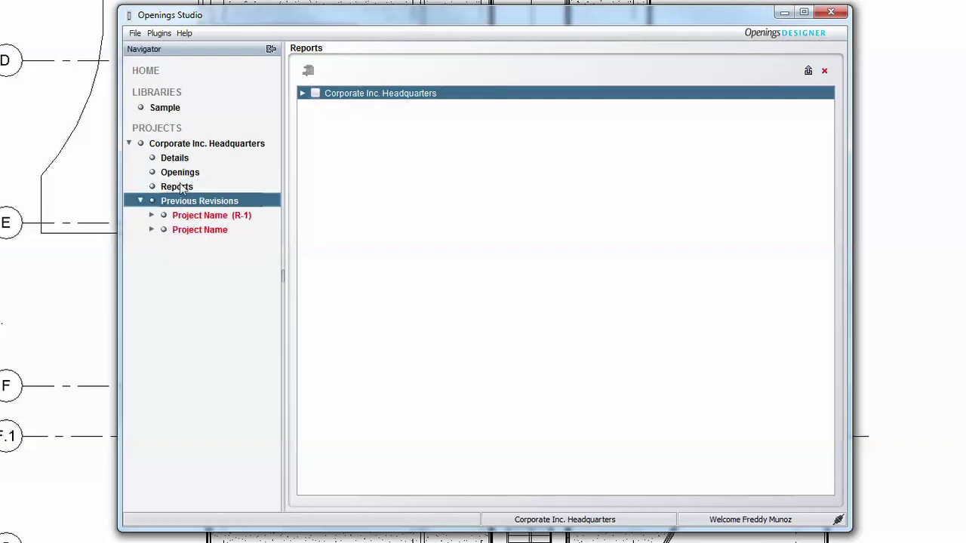
- Browse the Help and File menu options, then close the File menu
left_click(184, 34)
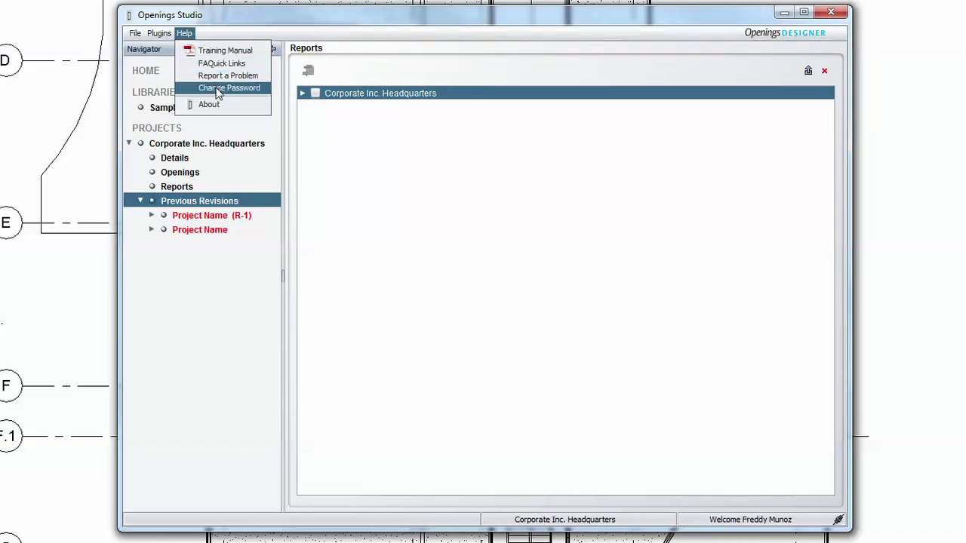
left_click(137, 35)
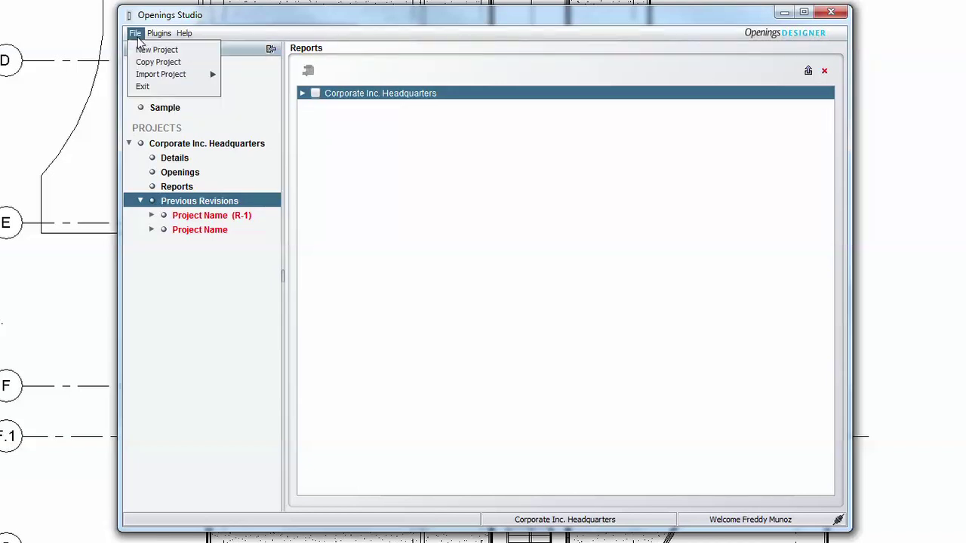
left_click(166, 276)
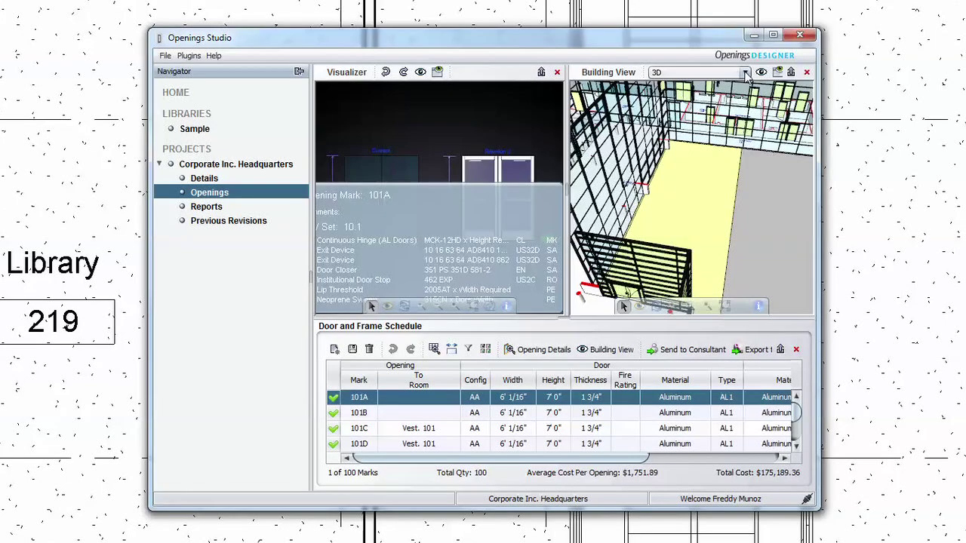
- Orbit the 3D building model in the Building View to a new angle
left_click(657, 306)
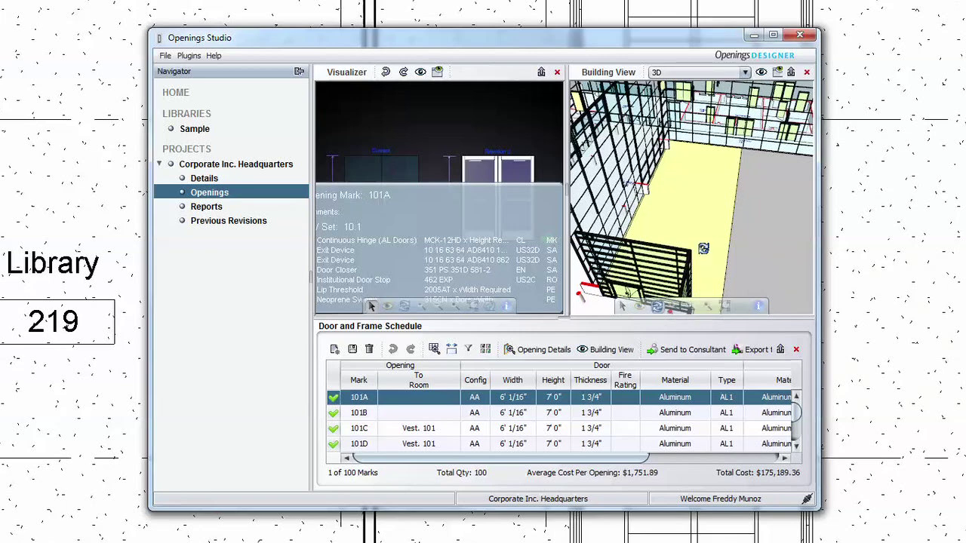
left_click_drag(726, 225, 702, 215)
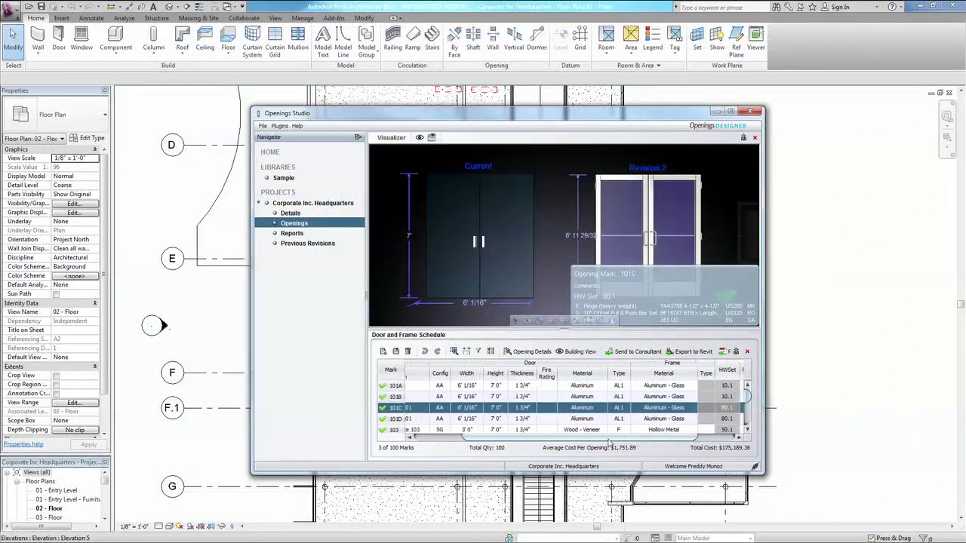
scroll(510, 441, "left", 2)
- Move down the schedule to opening 103 for Conference 103, previewing its wood-veneer door
key("Down")
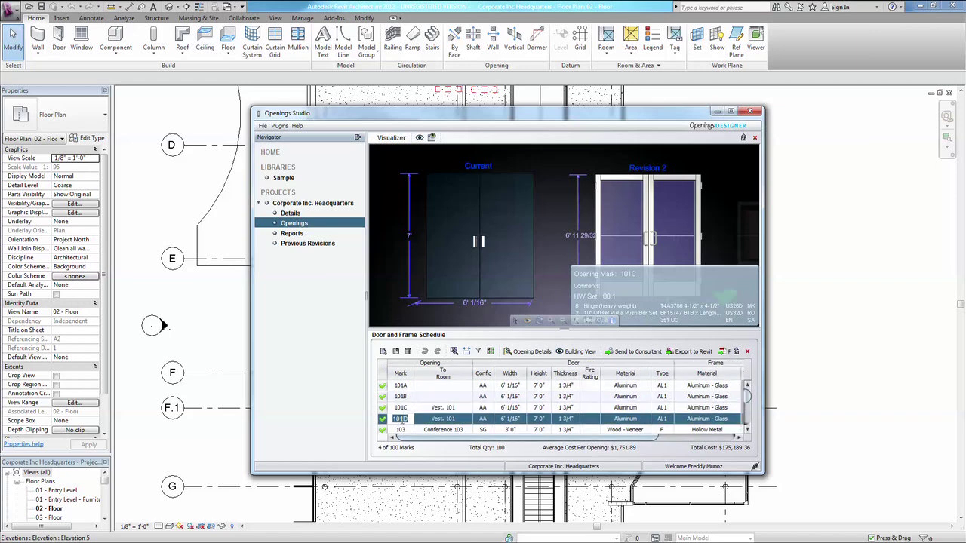
key("Down")
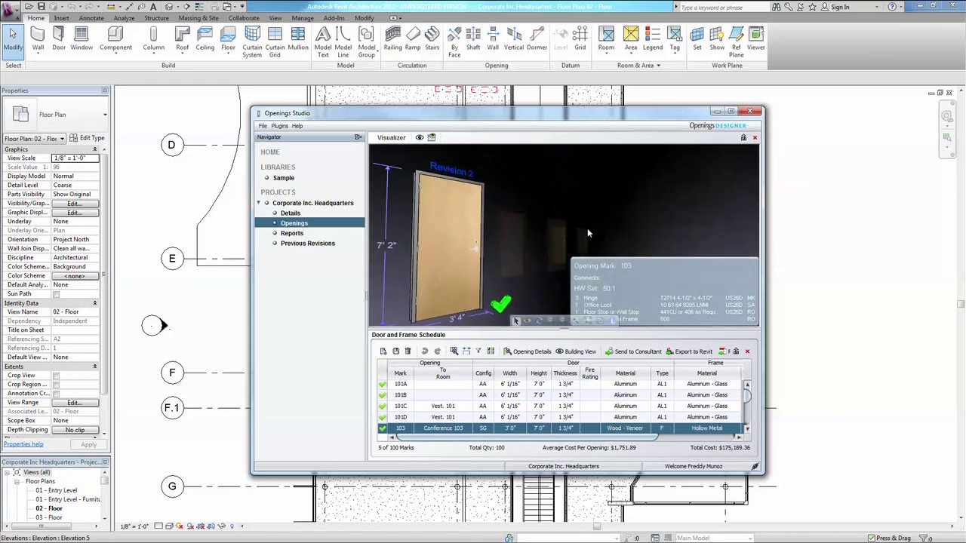
mouse_move(587, 230)
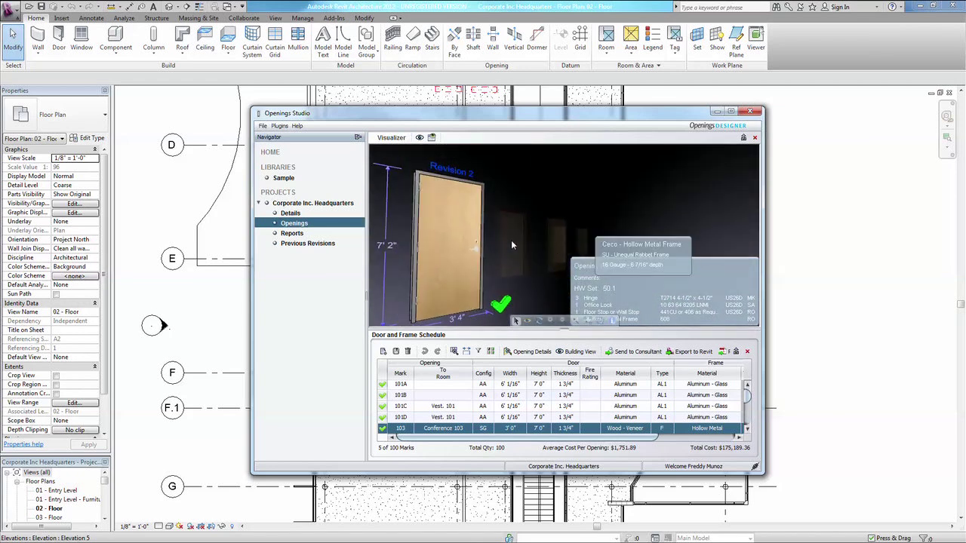